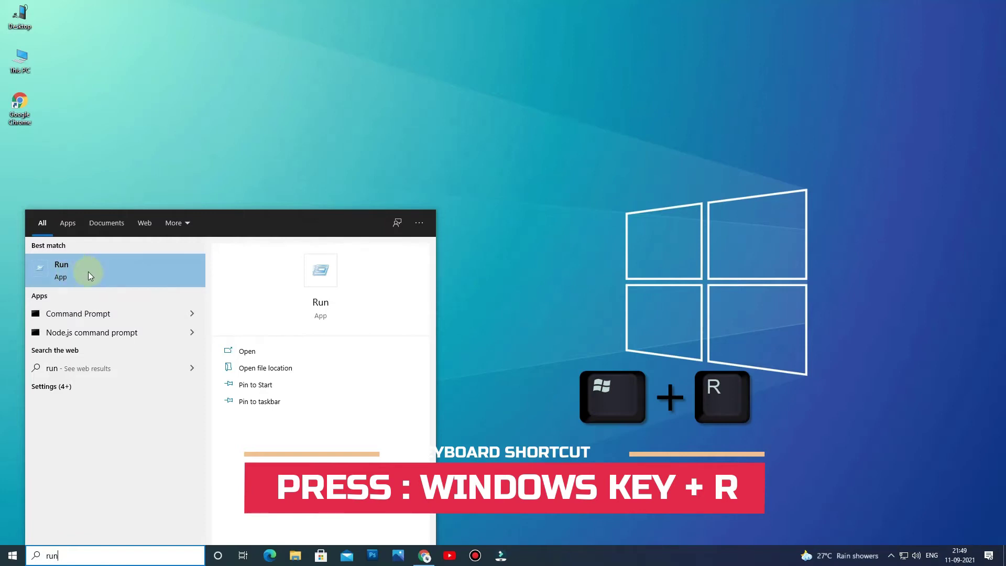
# Launch Disk Cleanup by running the cleanmgr command from the Run dialog.
pyautogui.click(88, 271)
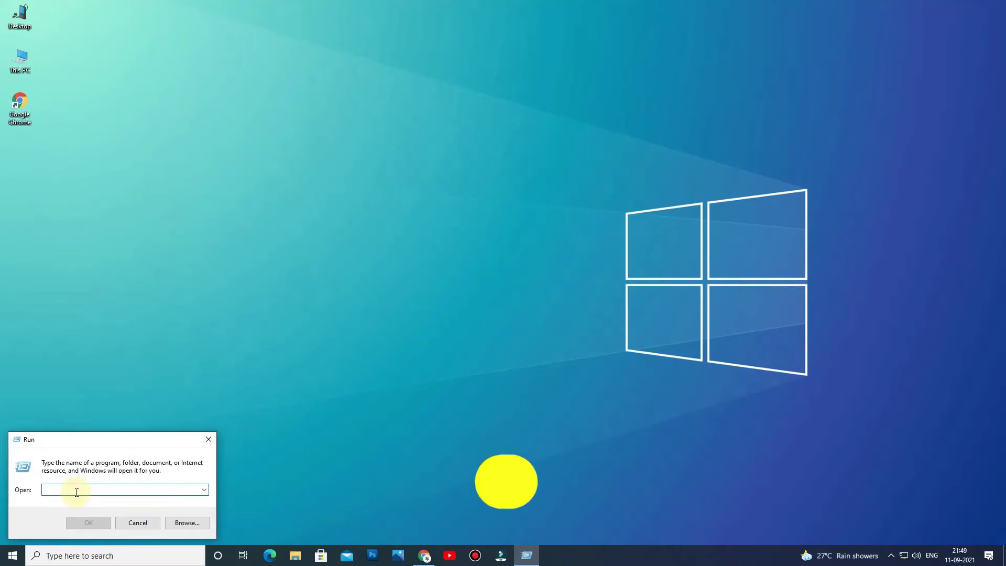
pyautogui.write('cle')
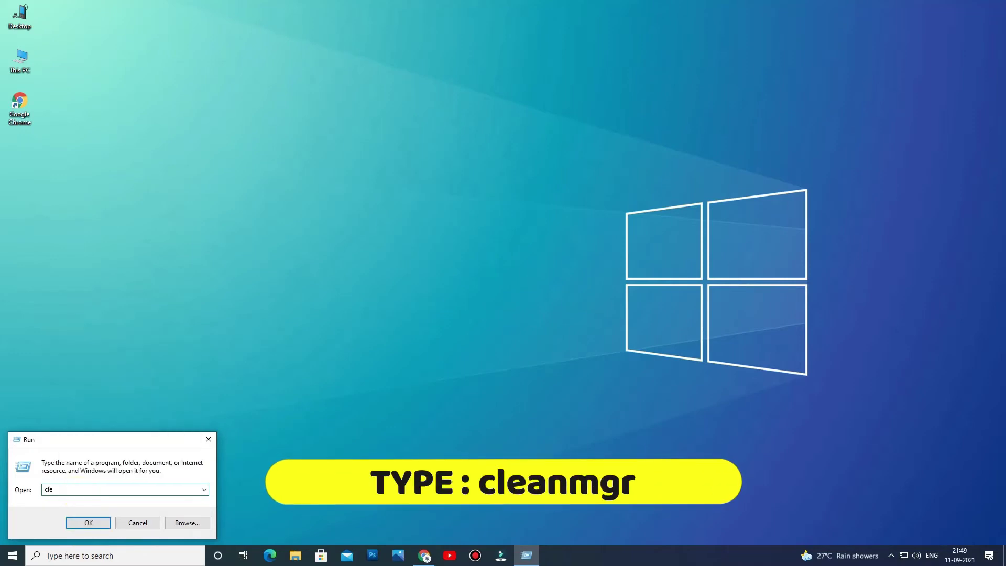
pyautogui.write('an')
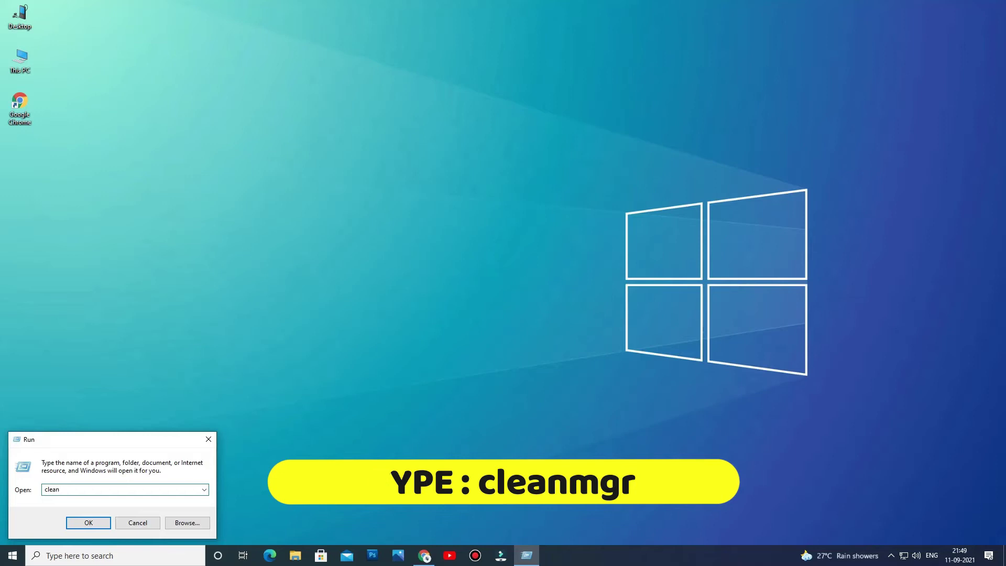
pyautogui.write('mgr')
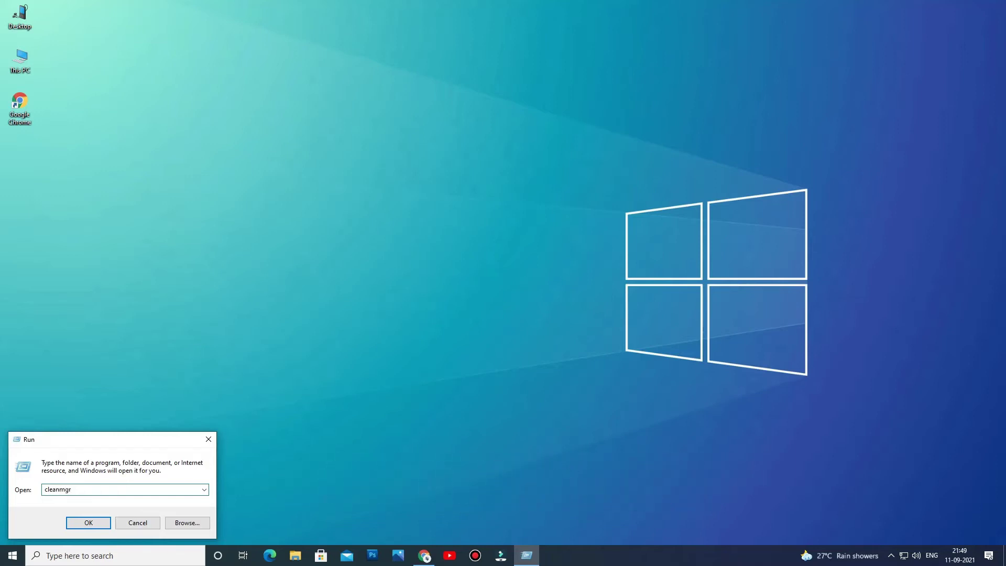
pyautogui.press('Return')
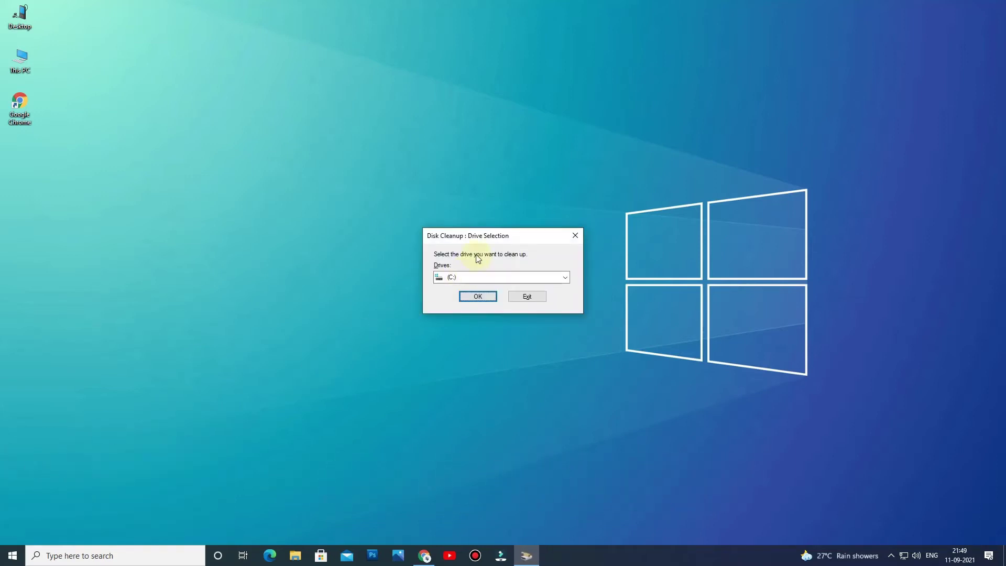
# Choose drive (C:) as the drive to clean up and start the scan.
pyautogui.click(495, 277)
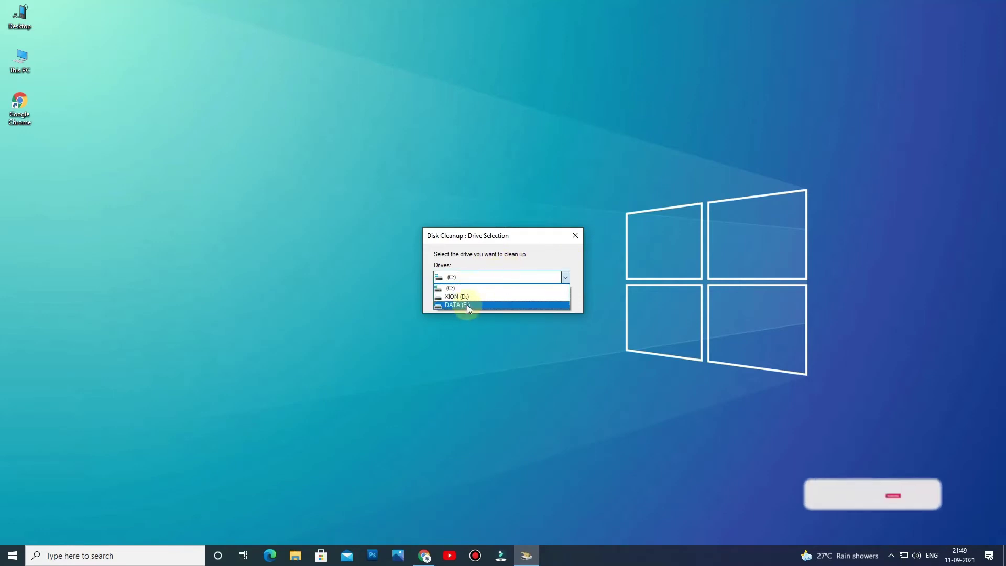
pyautogui.click(462, 288)
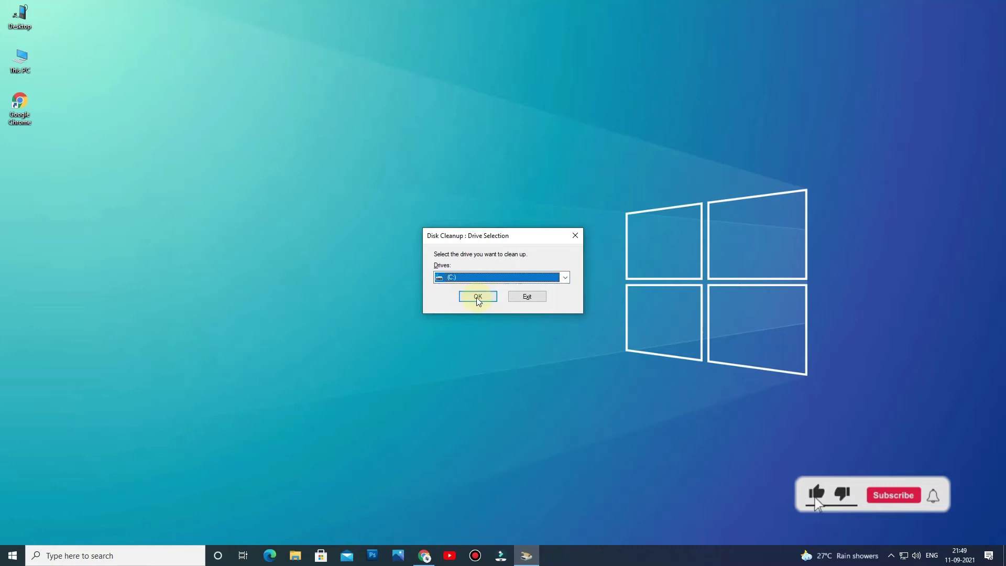
pyautogui.click(478, 297)
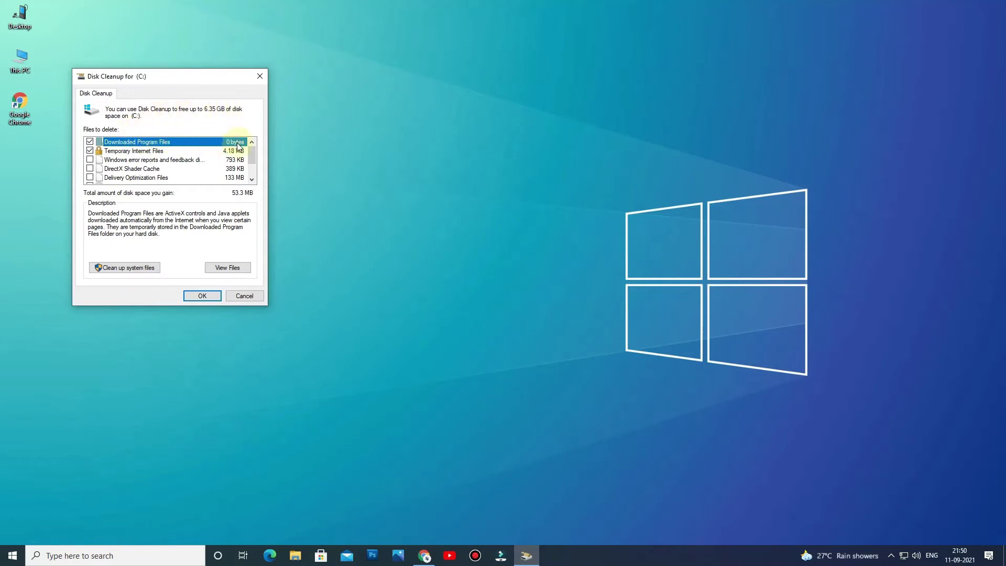
# Mark all remaining file categories, including Delivery Optimization Files, Recycle Bin and Temporary files, and permanently delete the marked files.
pyautogui.click(89, 160)
pyautogui.click(91, 168)
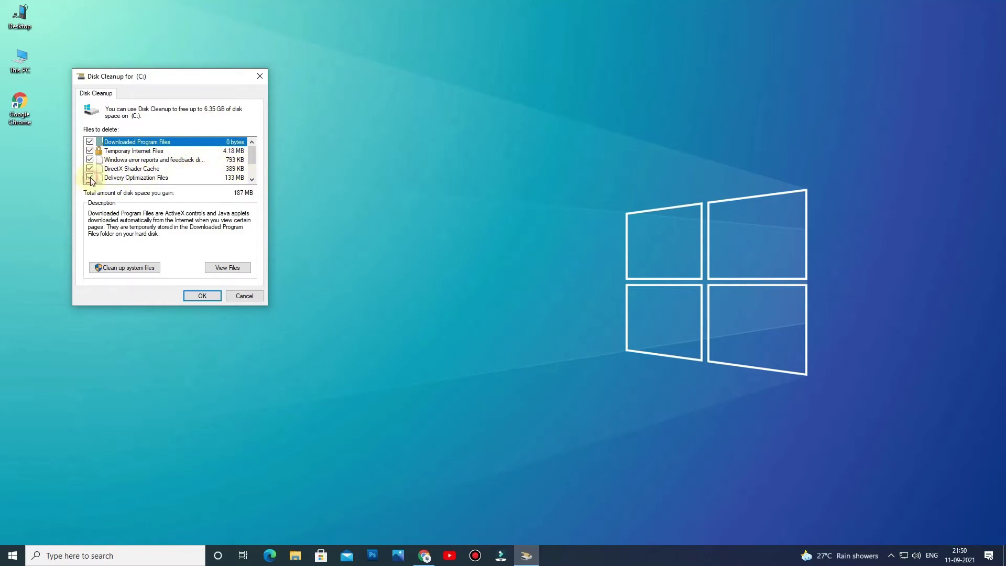
pyautogui.scroll(-1, 91, 179)
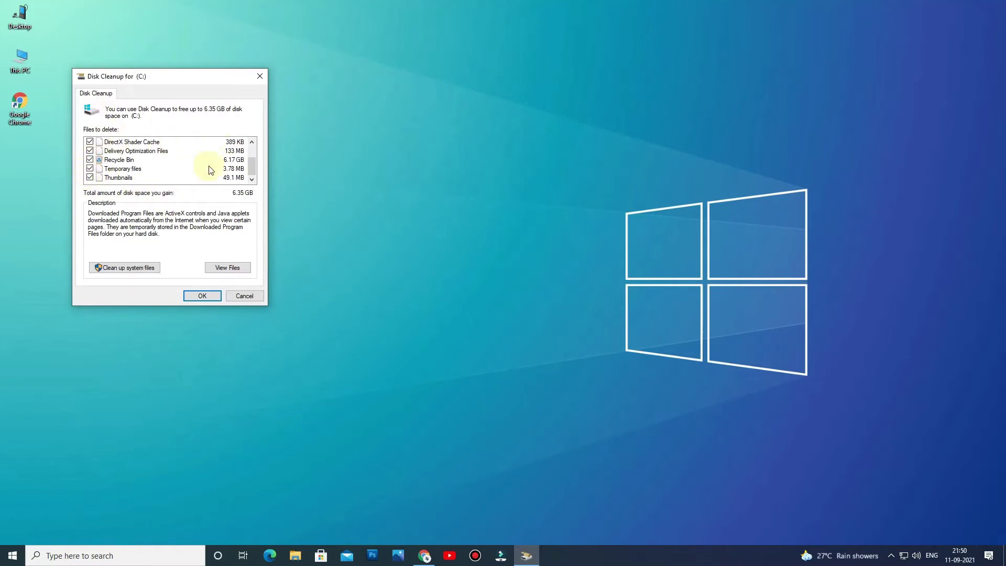
pyautogui.click(200, 295)
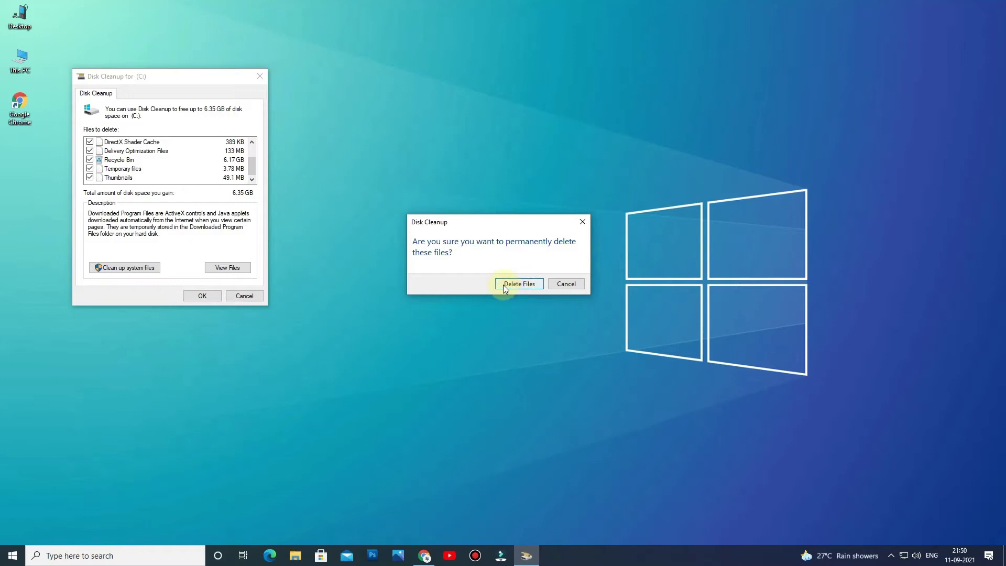
pyautogui.click(519, 285)
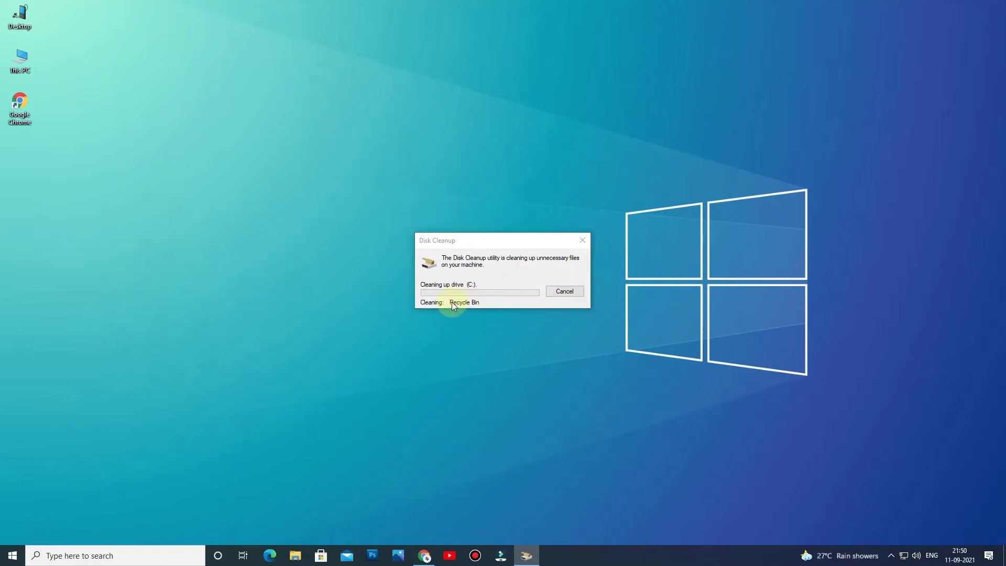
pyautogui.click(492, 313)
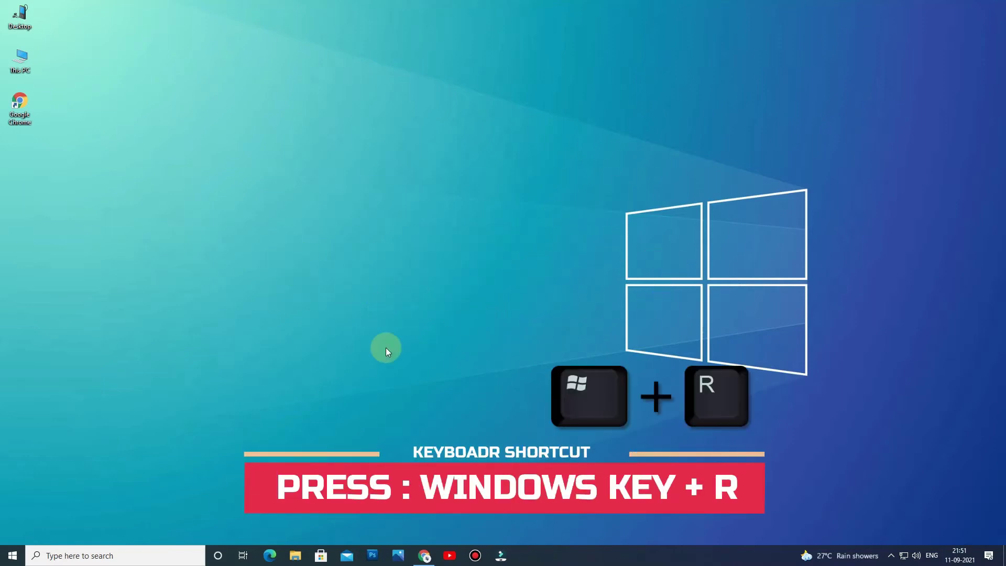
# Open the Prefetch folder with the Run command prefetch, grant access to it and maximize its window.
pyautogui.press('super+r')
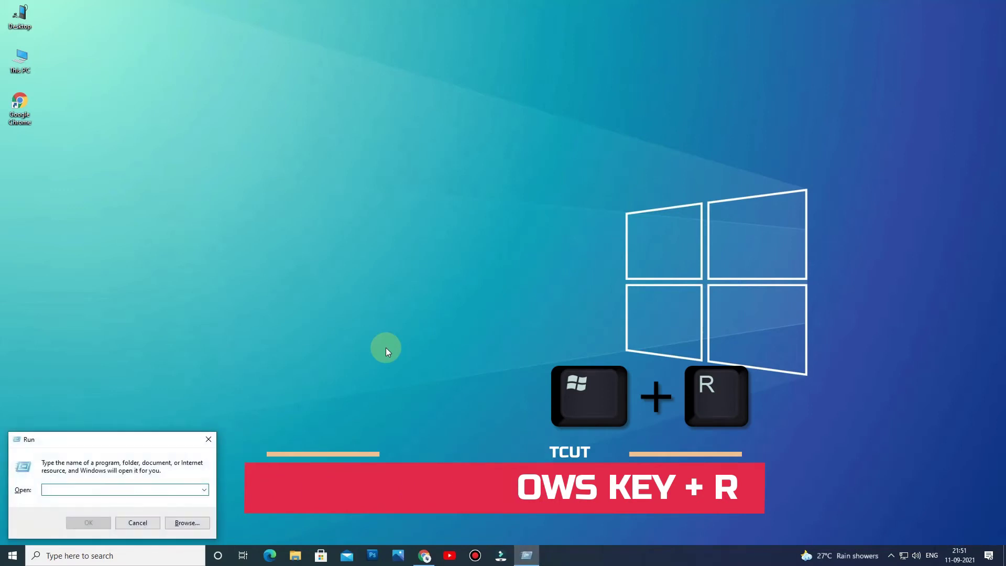
pyautogui.write('p')
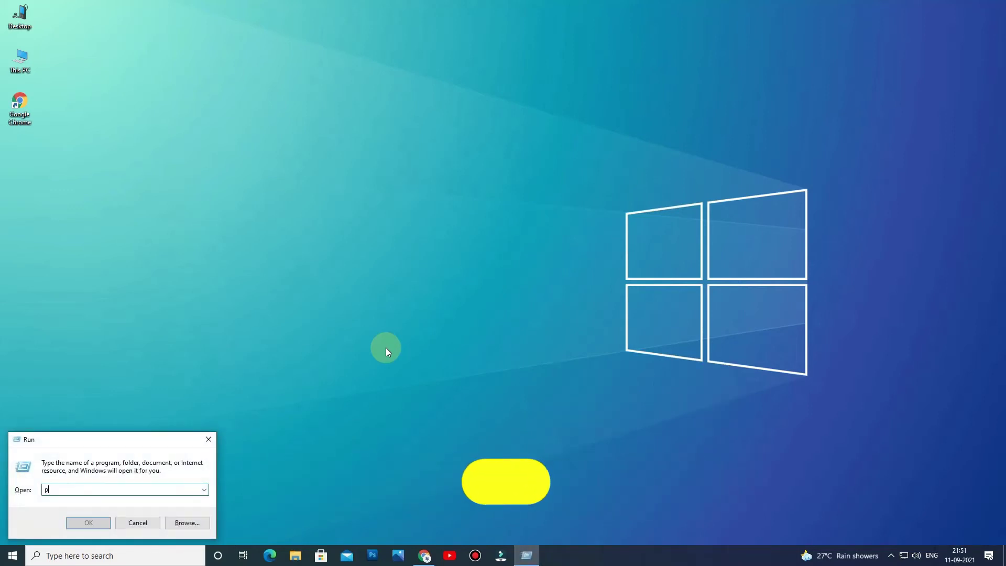
pyautogui.write('refe')
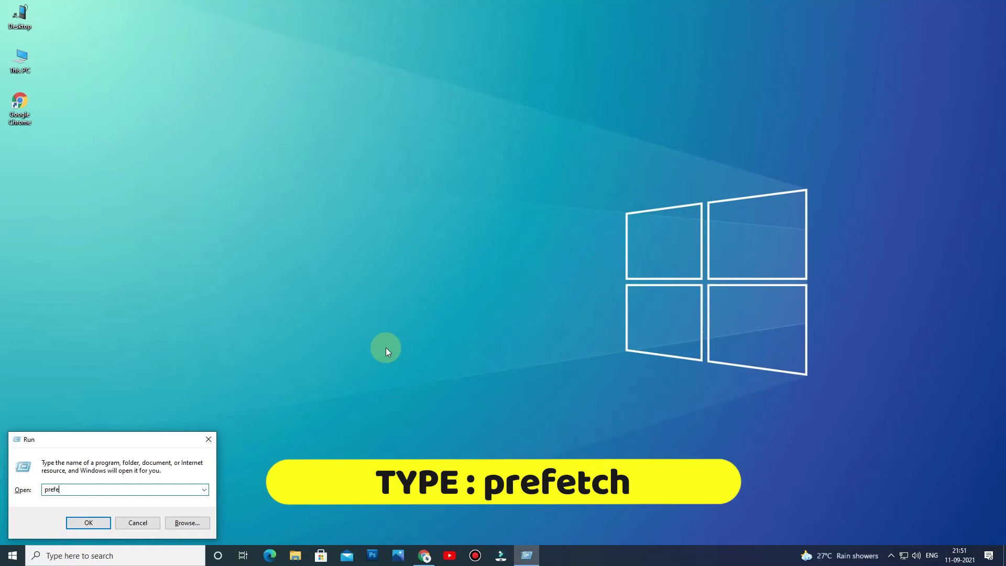
pyautogui.write('t')
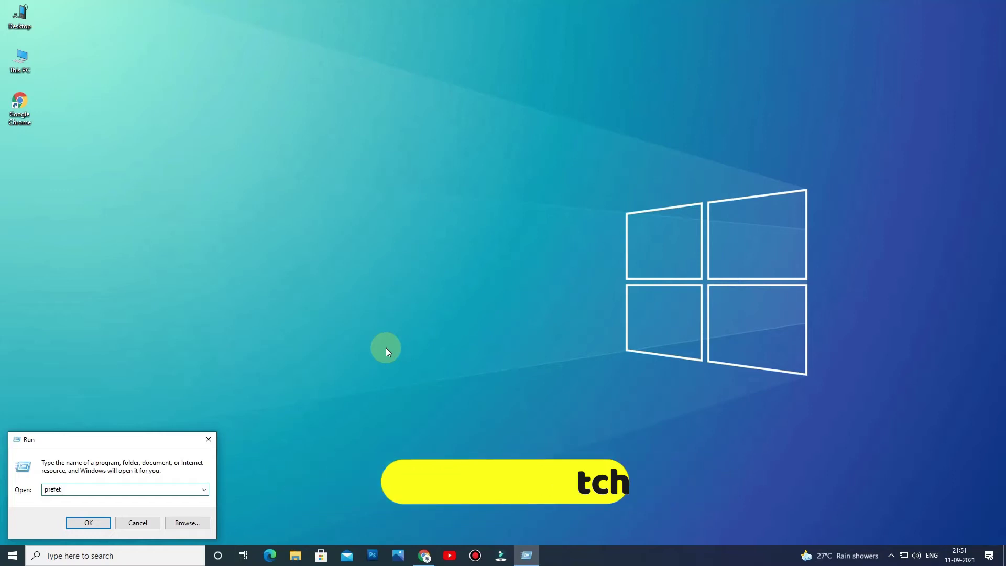
pyautogui.write('ch')
pyautogui.press('Return')
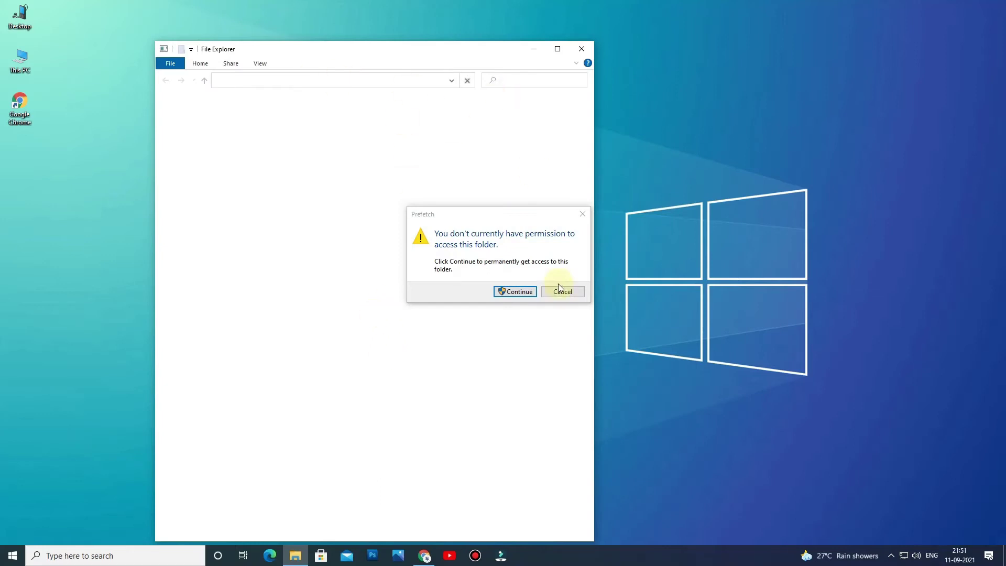
pyautogui.click(517, 292)
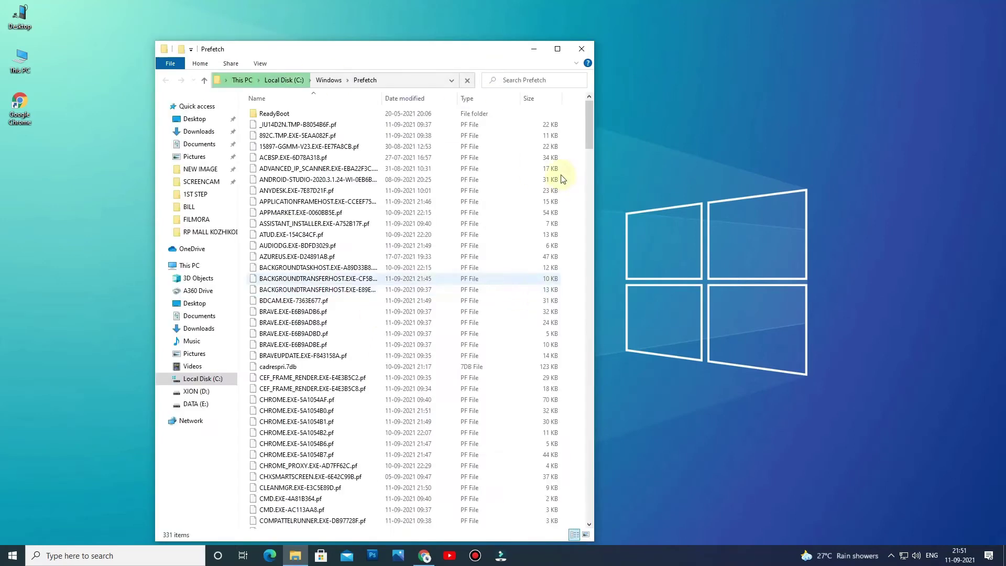
pyautogui.click(558, 49)
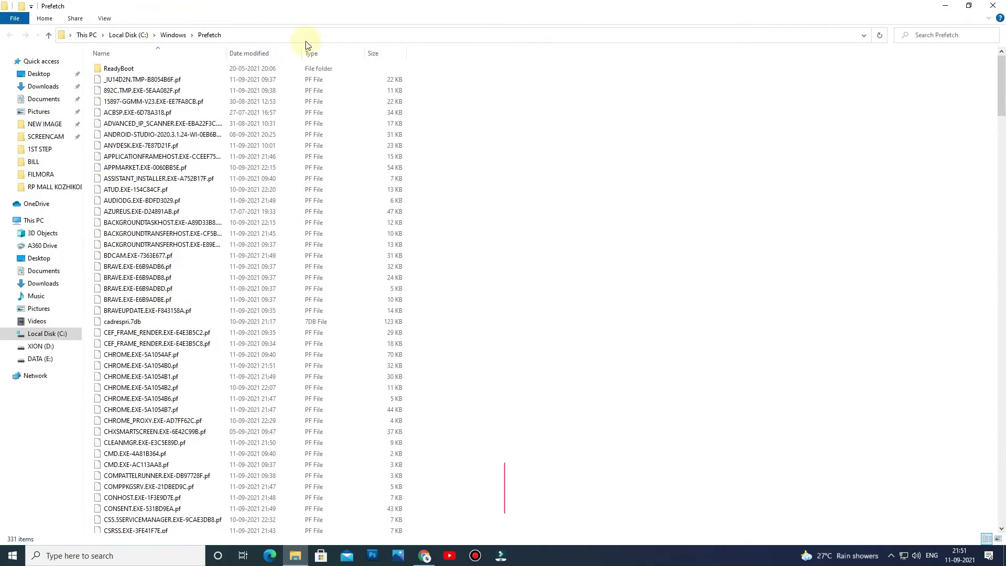
# Select all items in the Prefetch folder and permanently delete them.
pyautogui.moveTo(96, 65); pyautogui.dragTo(459, 561)
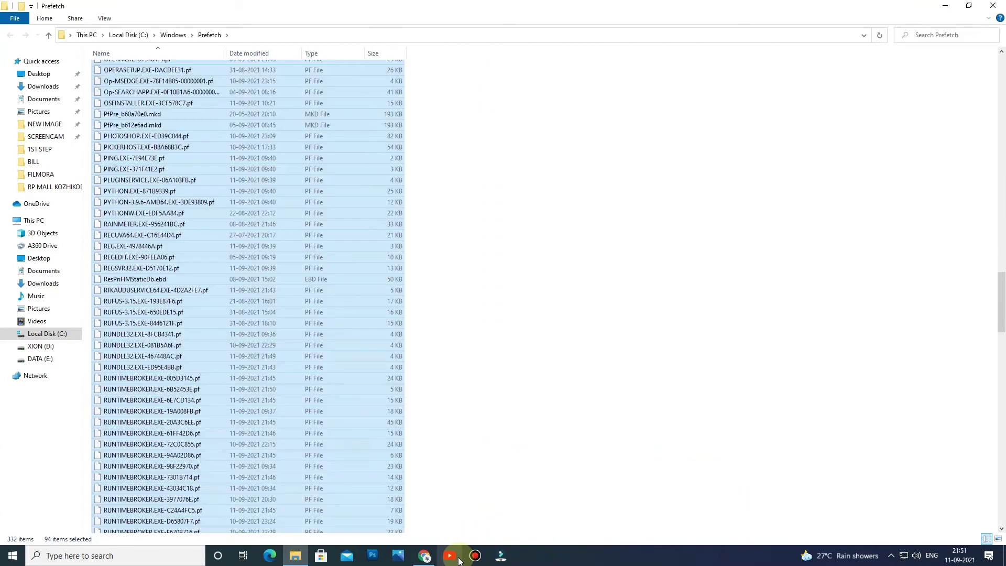
pyautogui.hotkey('ctrl', 'a')
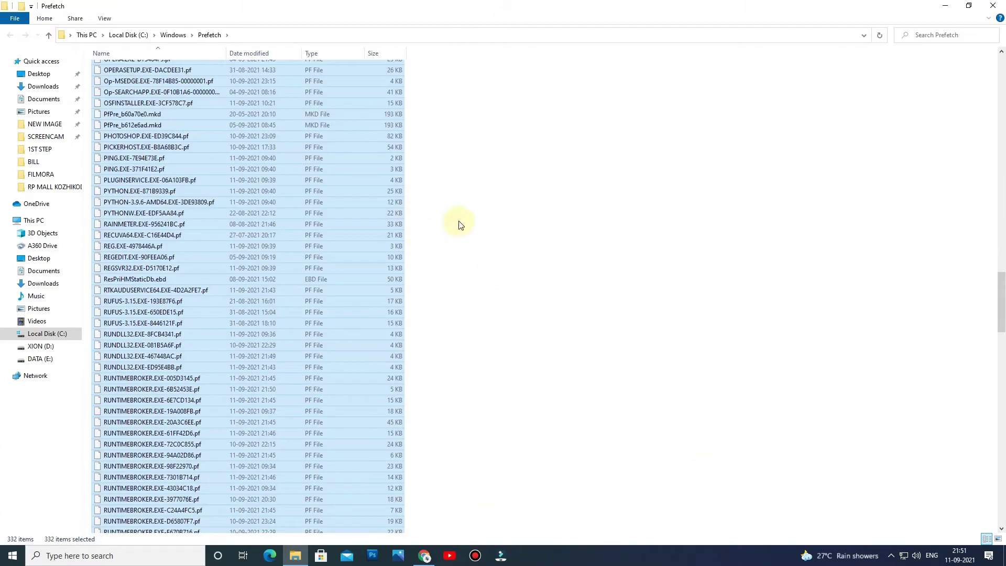
pyautogui.scroll(4, 454, 216)
pyautogui.scroll(18, 451, 210)
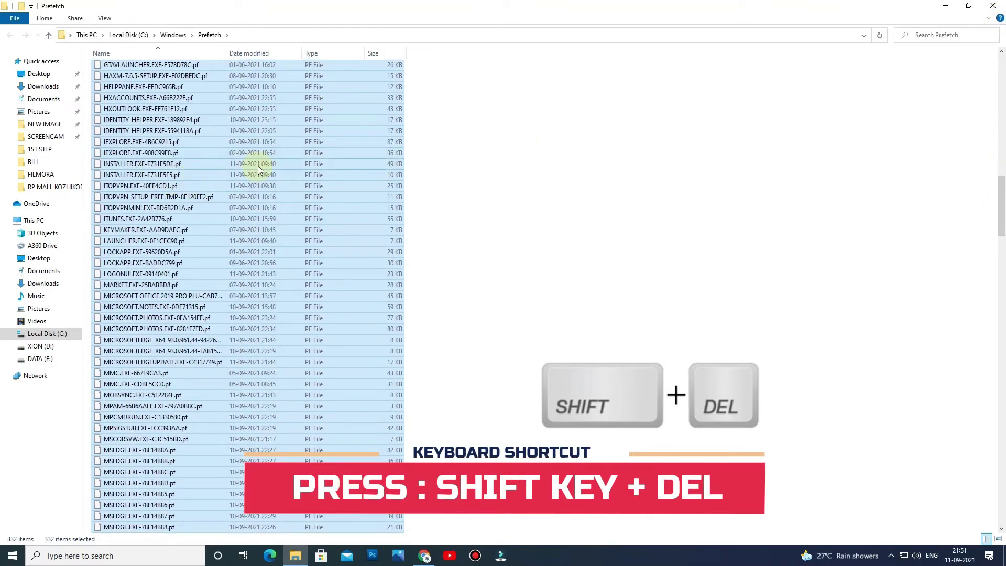
pyautogui.hotkey('shift', 'Delete')
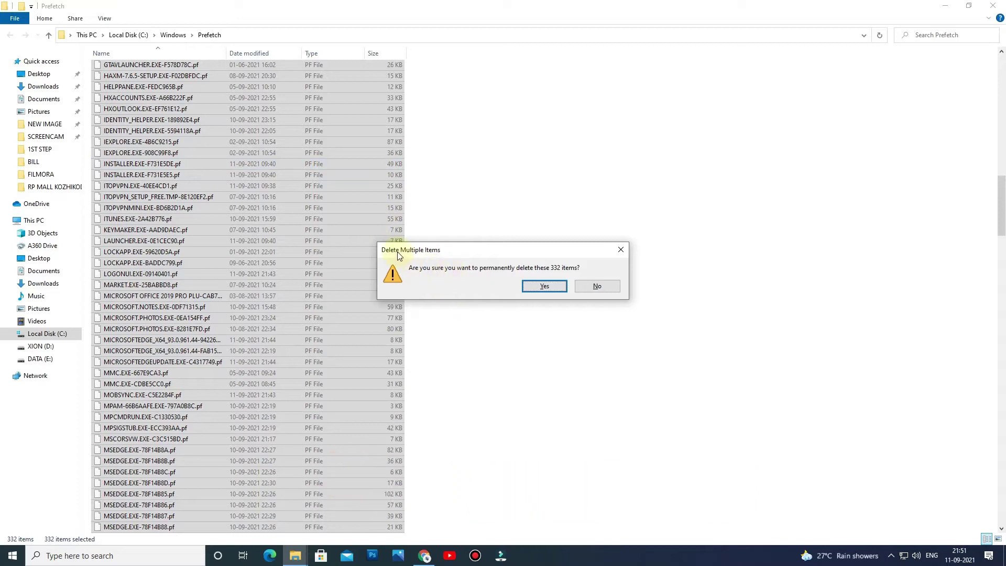
pyautogui.click(547, 287)
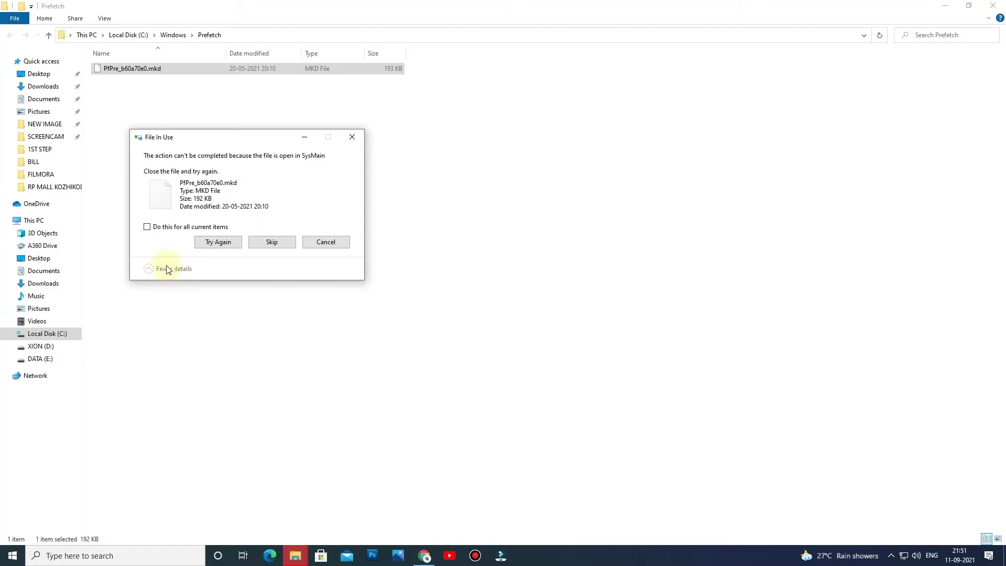
# Retry deleting the in-use file for all current items, skip it and close the Prefetch folder.
pyautogui.click(175, 232)
pyautogui.click(224, 244)
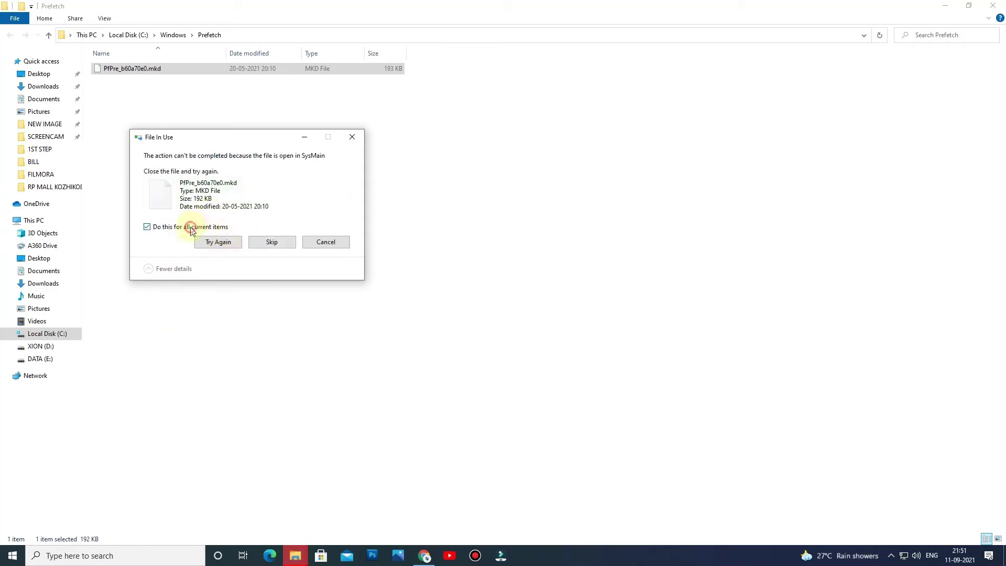
pyautogui.click(278, 241)
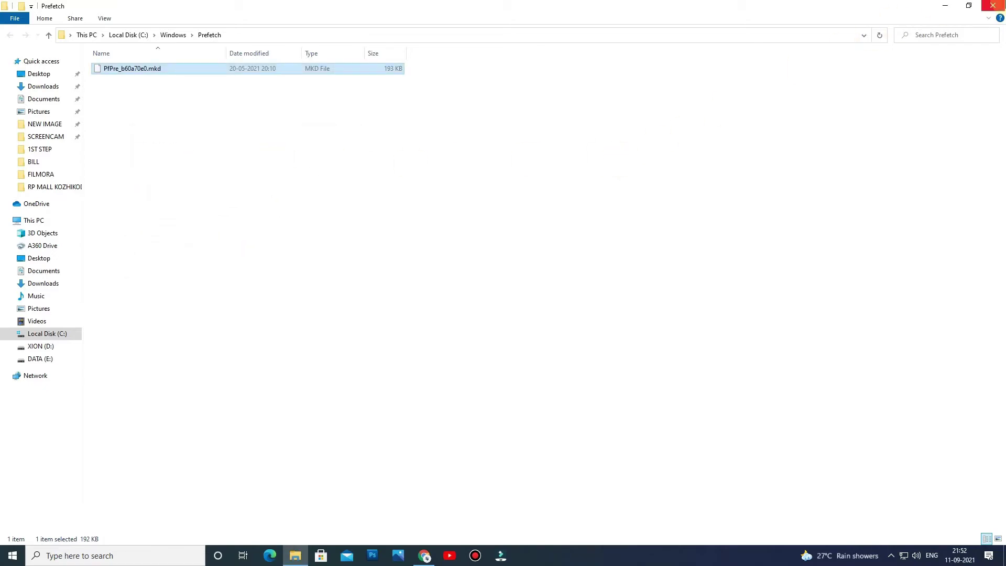
pyautogui.click(950, 9)
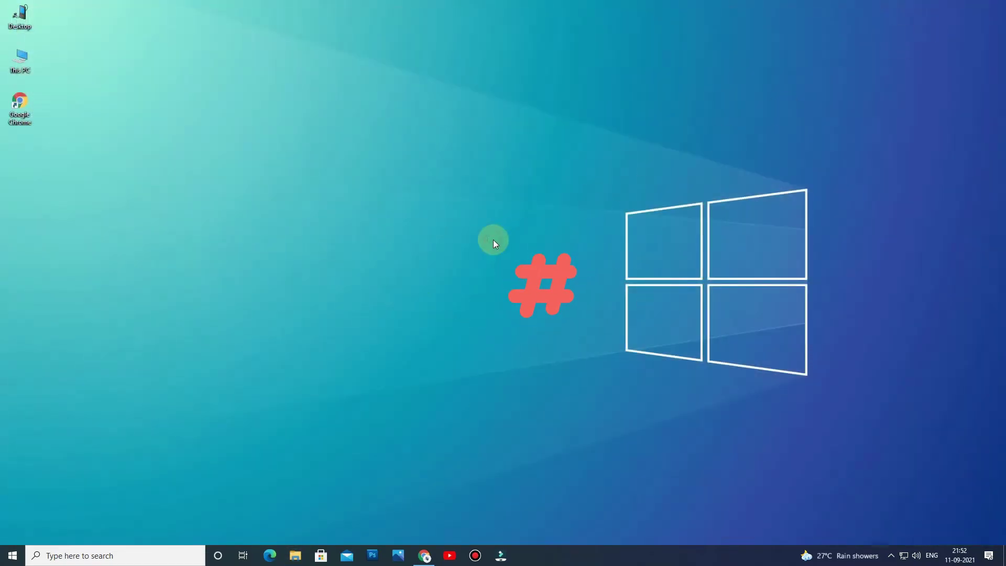
# Open the Windows Temp folder with the Run command temp.
pyautogui.press('super+r')
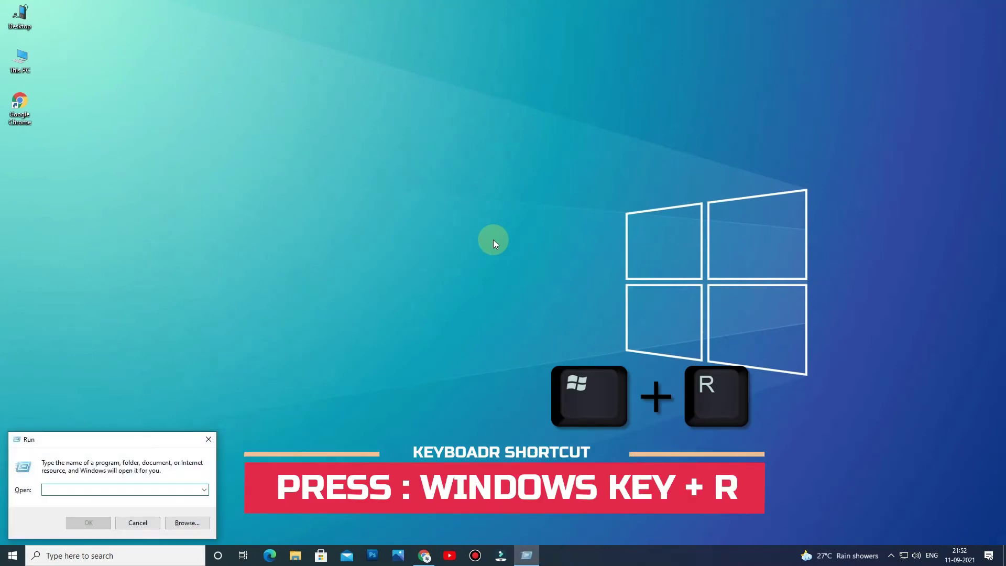
pyautogui.write('temp')
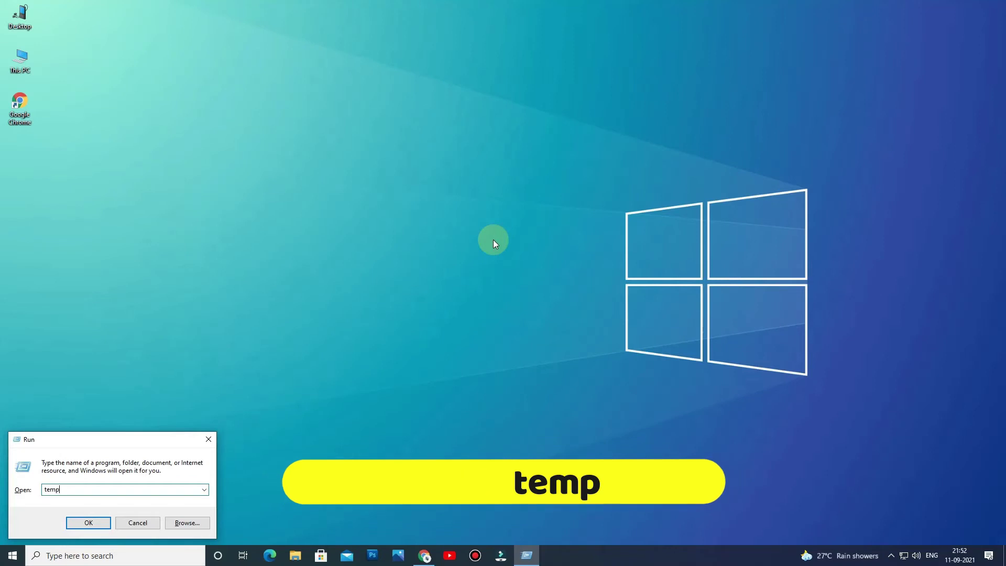
pyautogui.press('Return')
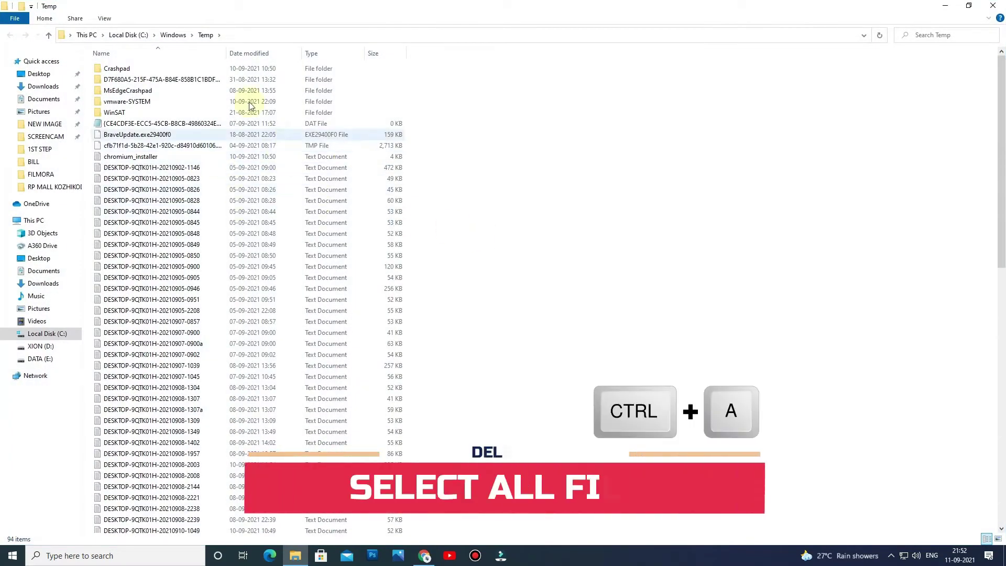
# Select all items in the Windows Temp folder and permanently delete them, granting administrator permission for all current items.
pyautogui.moveTo(90, 65); pyautogui.dragTo(215, 532)
pyautogui.scroll(2, 353, 219)
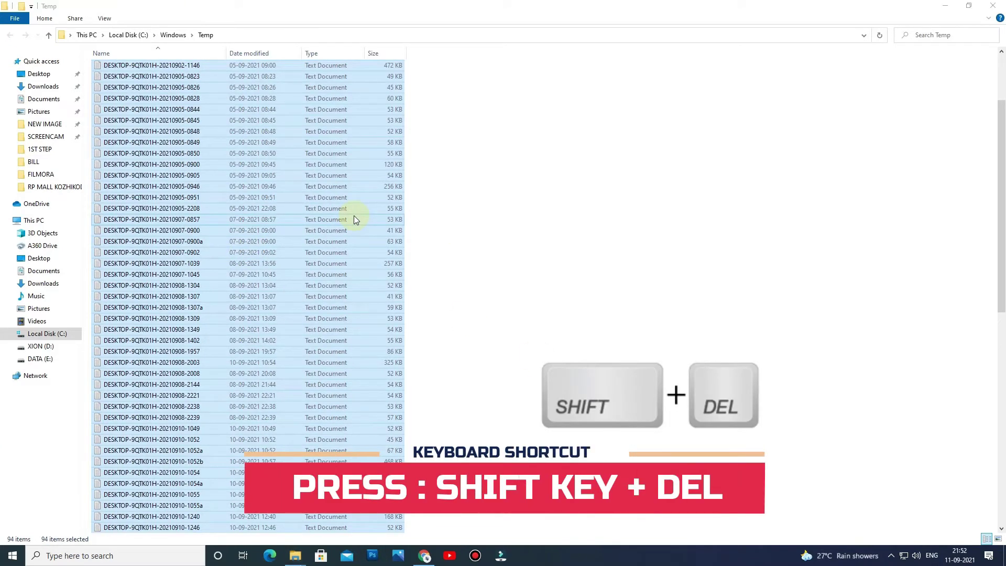
pyautogui.hotkey('ctrl', 'a')
pyautogui.hotkey('shift', 'Delete')
pyautogui.press('Return')
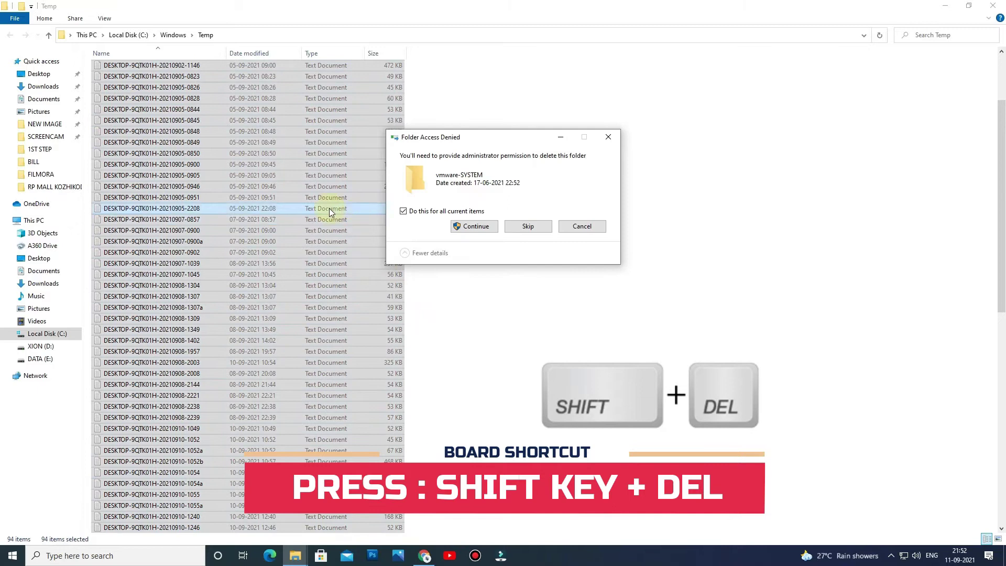
pyautogui.click(478, 226)
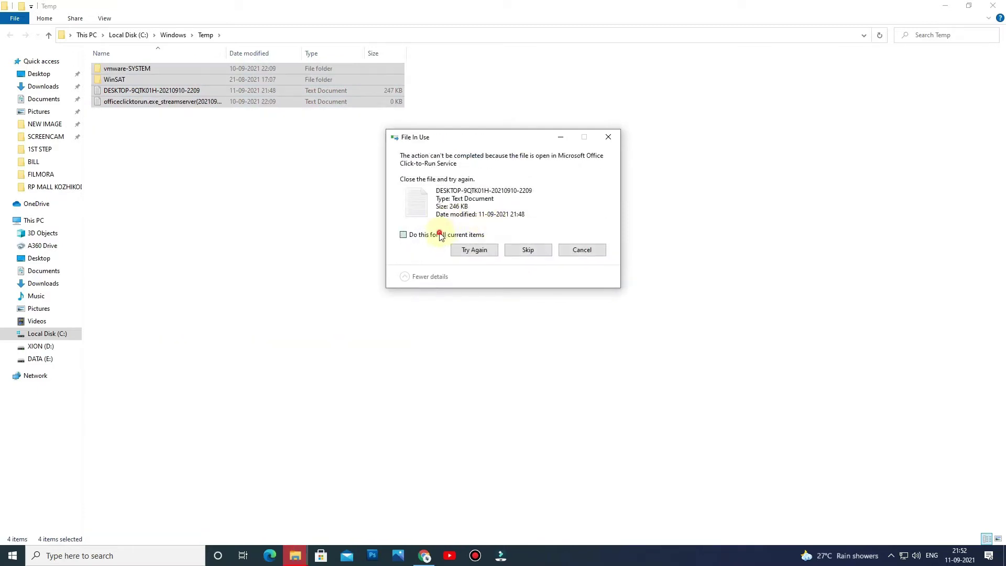
# Skip the files in use by Microsoft Office Click-to-Run and VMware Authorization Service, and close the Windows Temp folder.
pyautogui.click(528, 250)
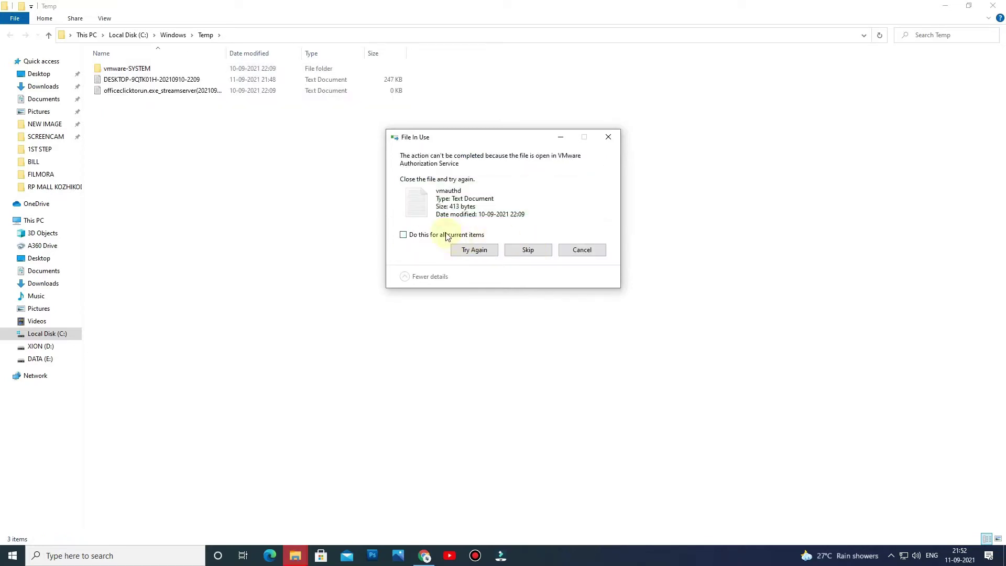
pyautogui.click(521, 249)
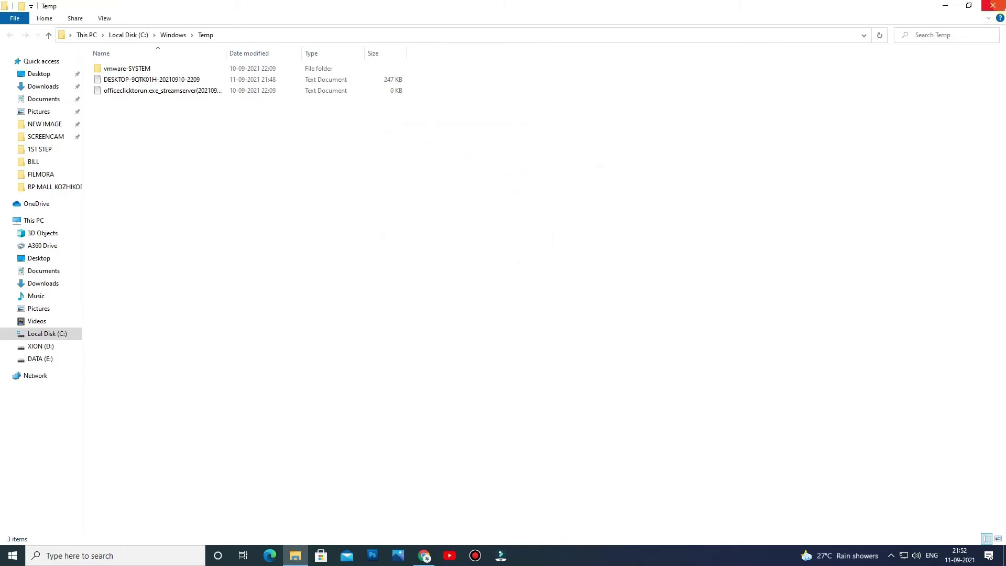
pyautogui.click(992, 5)
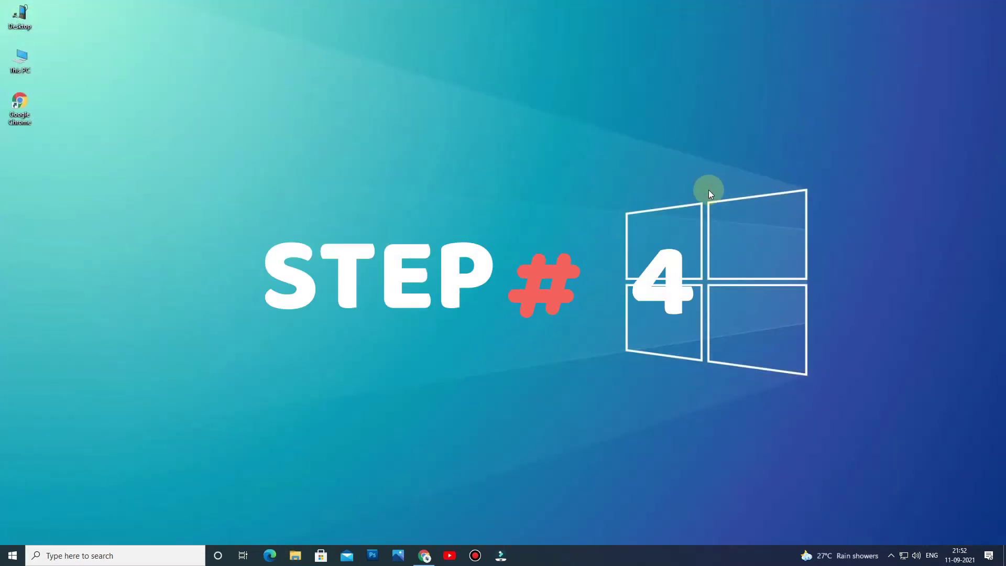
# Open the user's local Temp folder with the Run command %temp%.
pyautogui.press('super+r')
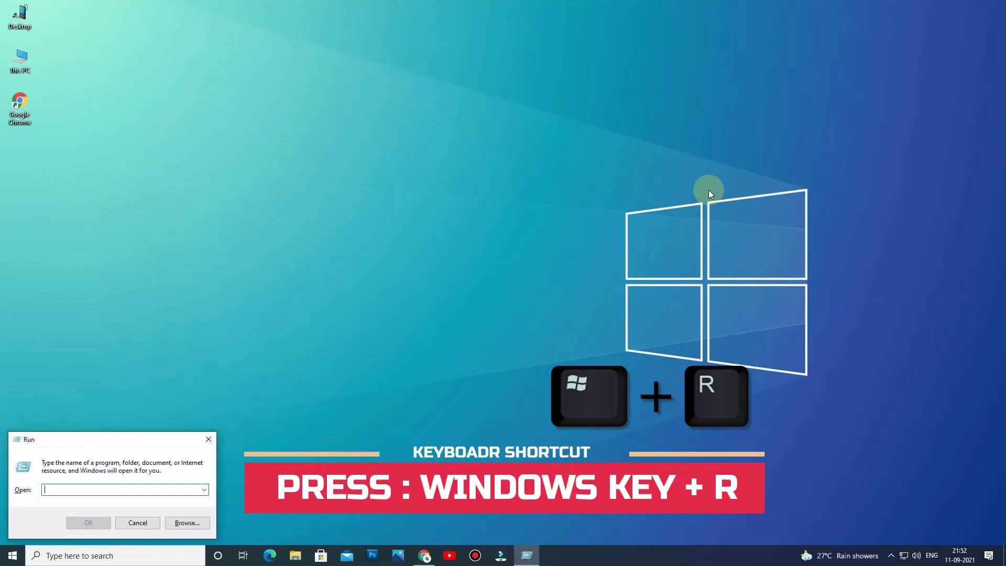
pyautogui.write('%')
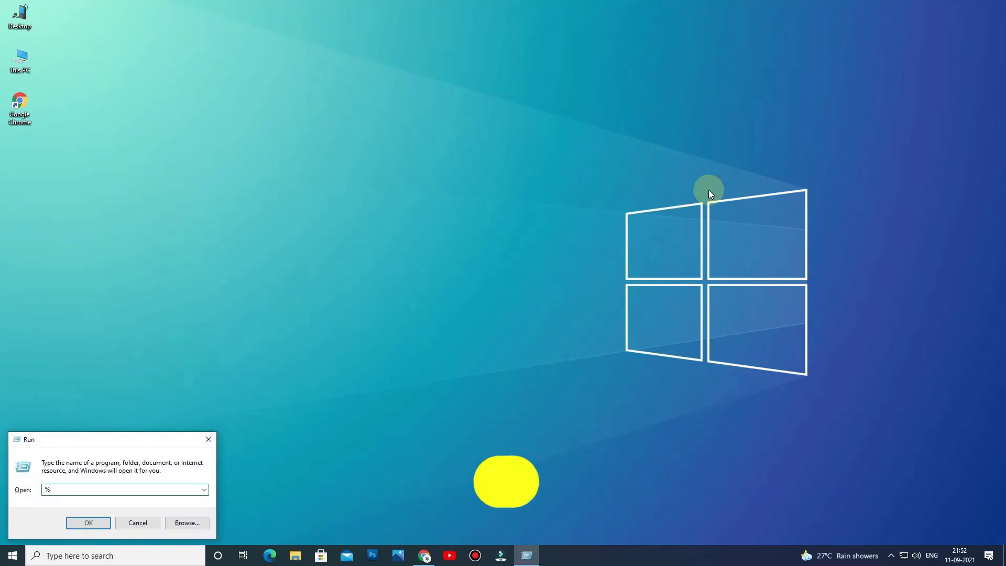
pyautogui.write('temp')
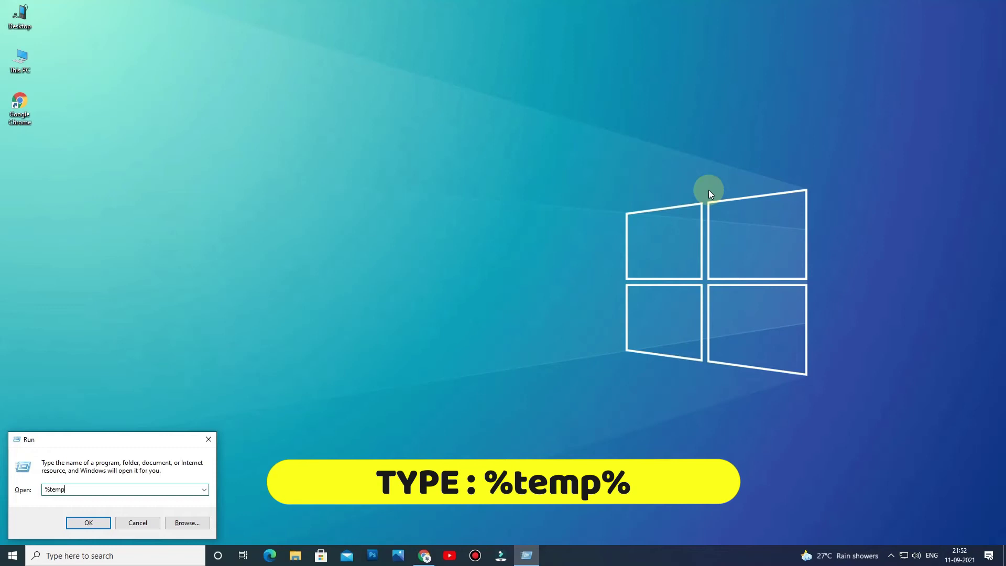
pyautogui.write('%')
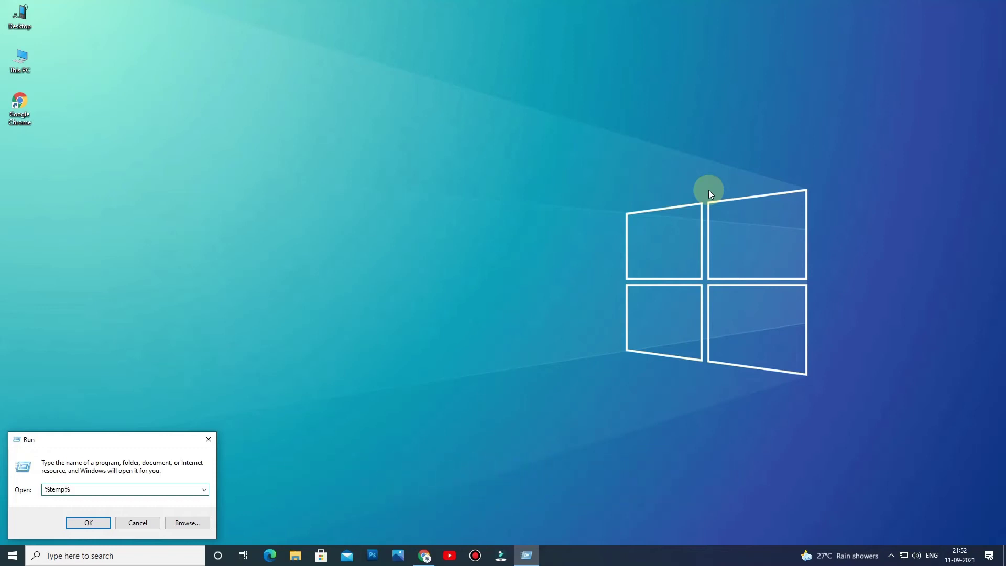
pyautogui.press('Return')
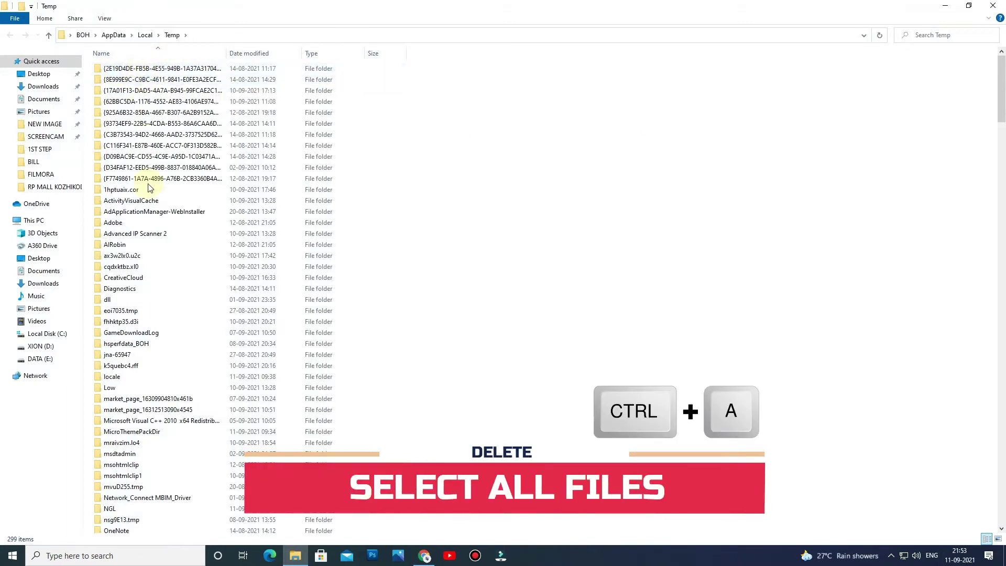
# Permanently delete all items in the user's Temp folder with administrator permission, skipping the in-use files, and close the folder.
pyautogui.moveTo(90, 68); pyautogui.dragTo(322, 561)
pyautogui.hotkey('ctrl', 'a')
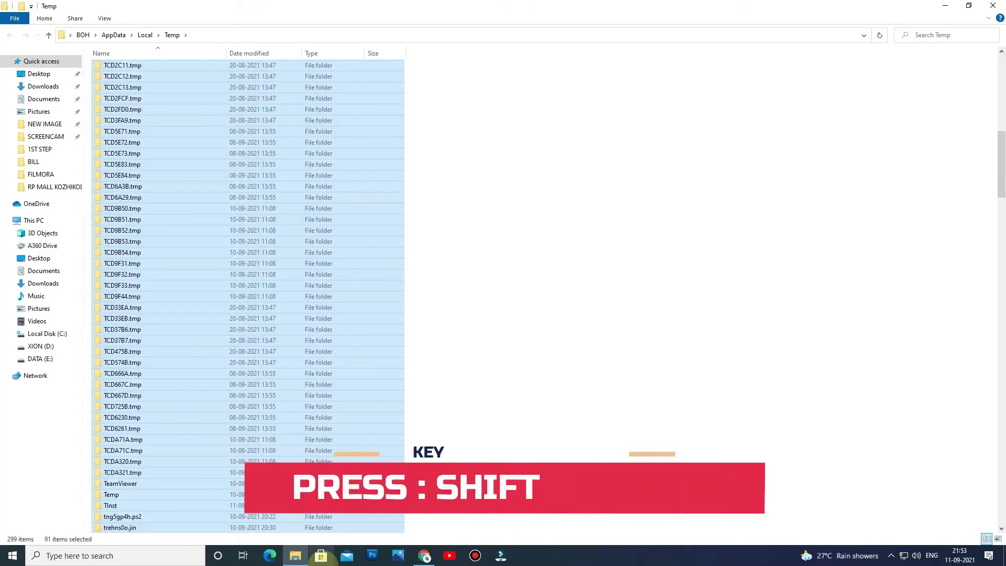
pyautogui.hotkey('shift', 'Delete')
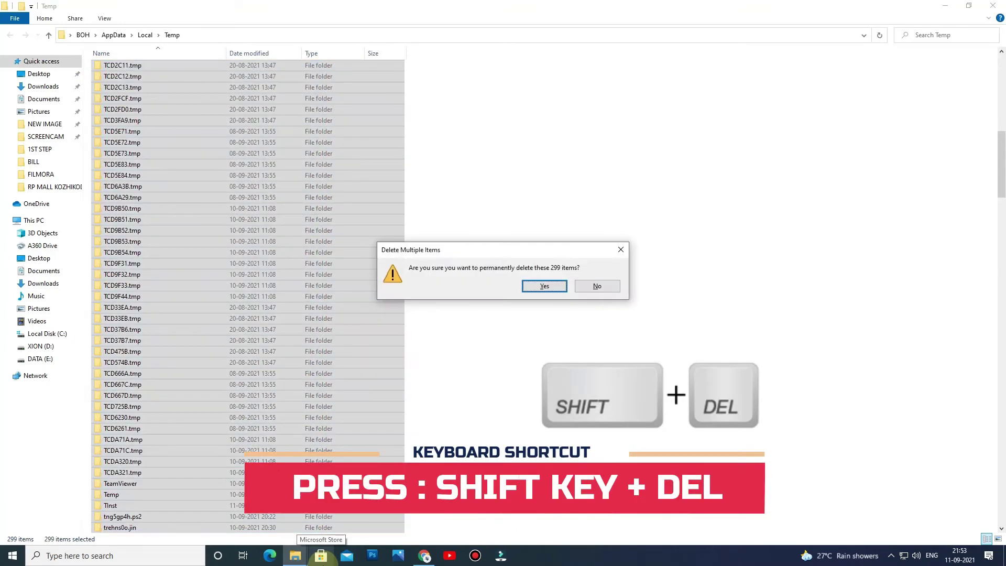
pyautogui.click(545, 286)
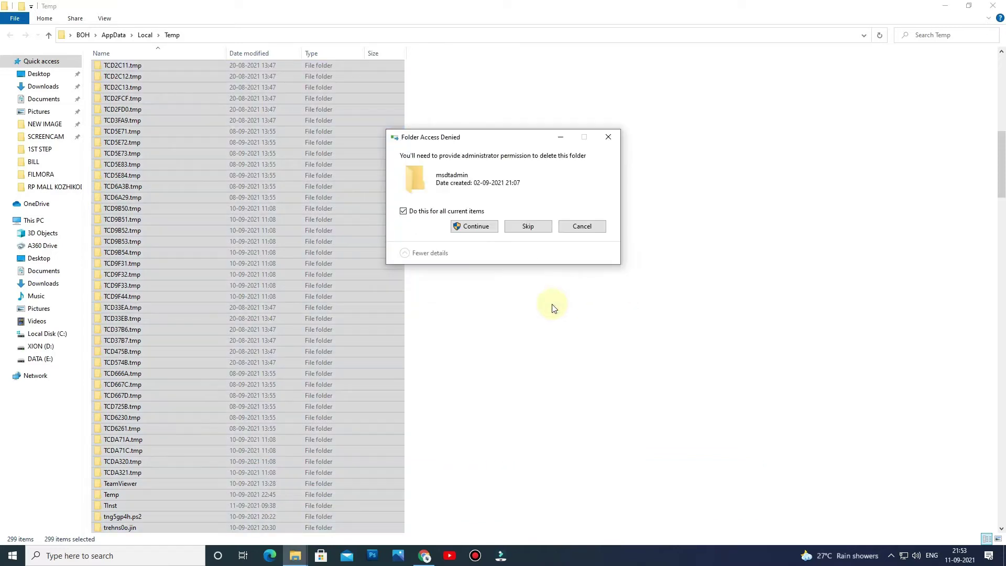
pyautogui.click(474, 226)
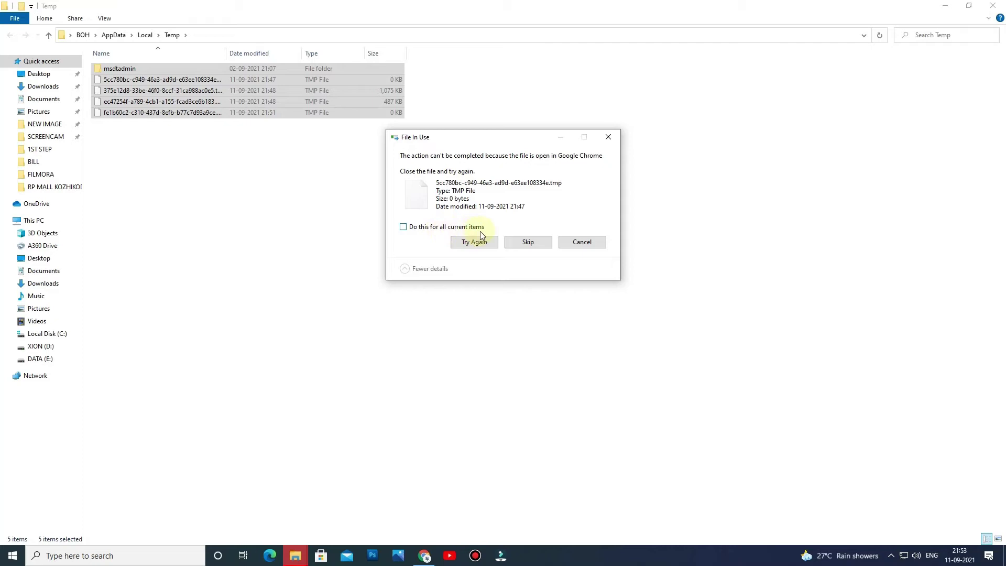
pyautogui.click(528, 241)
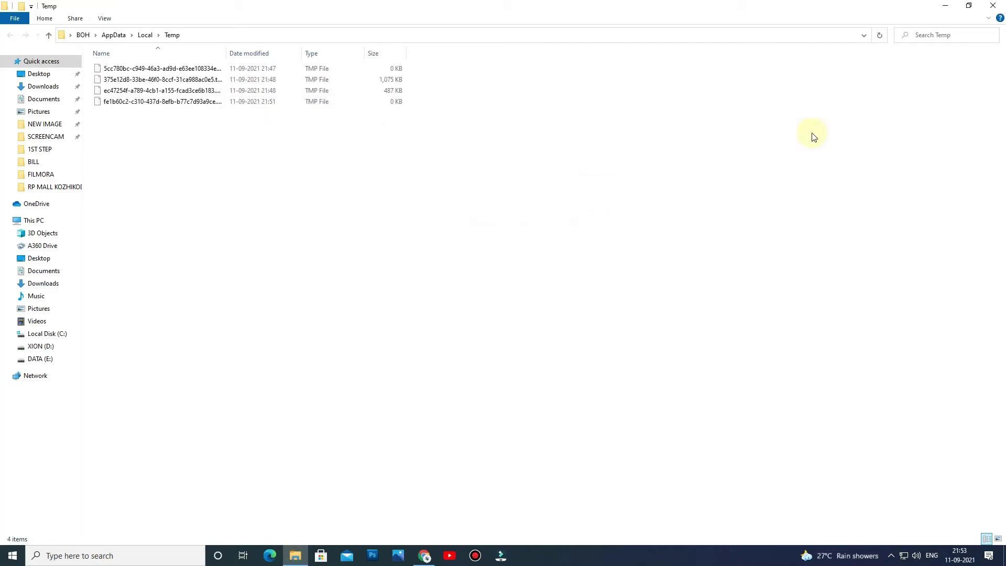
pyautogui.click(992, 5)
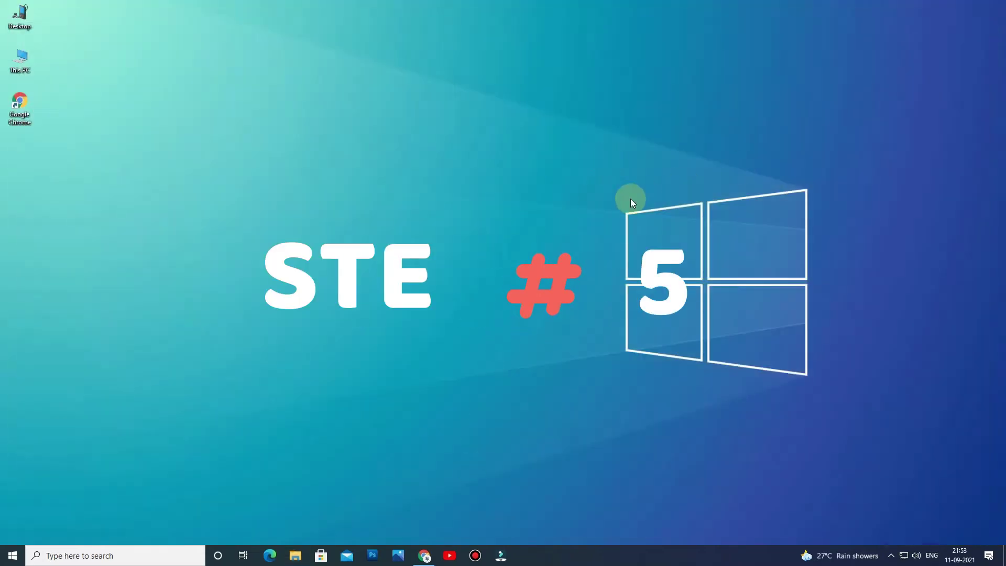
# Open the Recent folder with the Run command recent.
pyautogui.press('super+r')
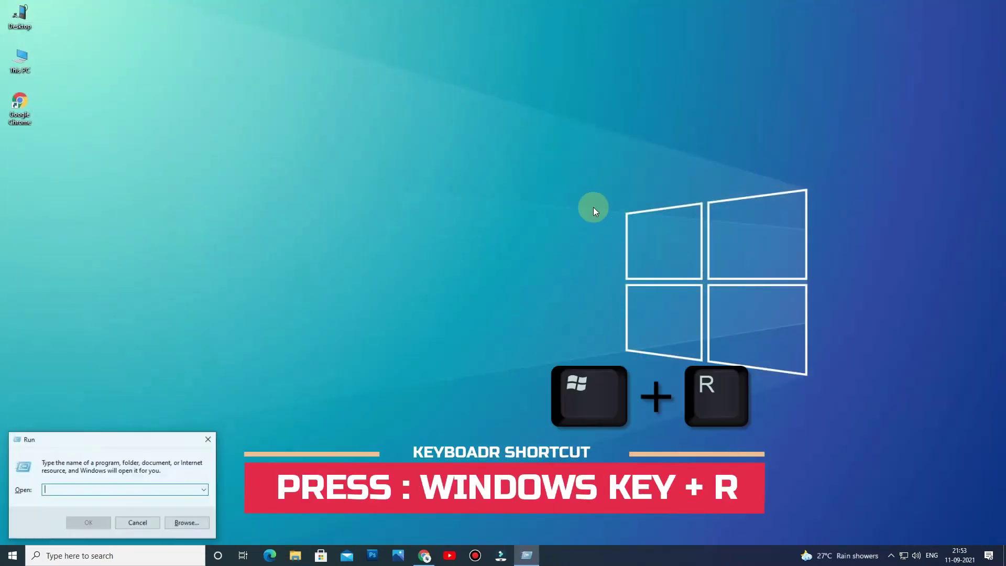
pyautogui.write('re')
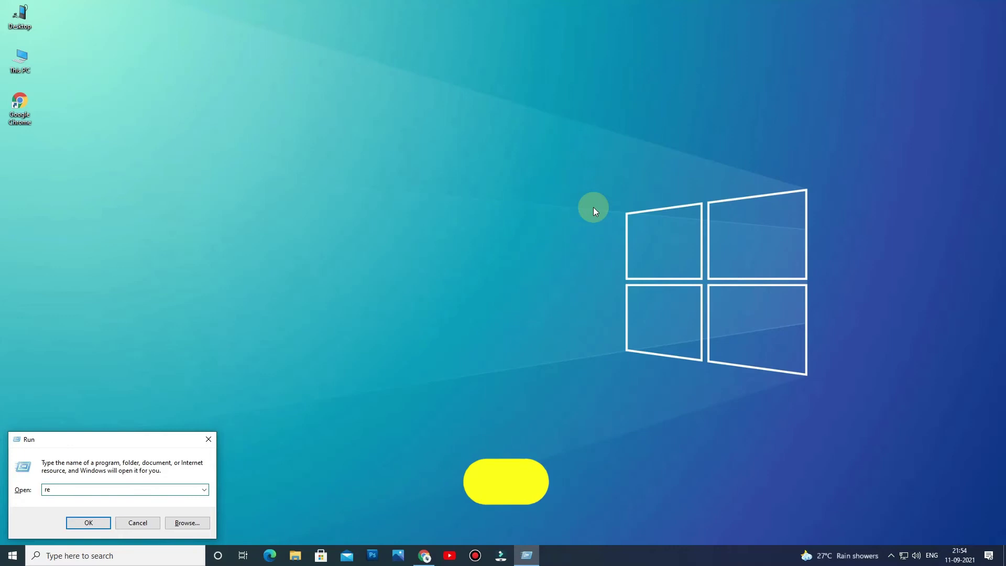
pyautogui.write('cent')
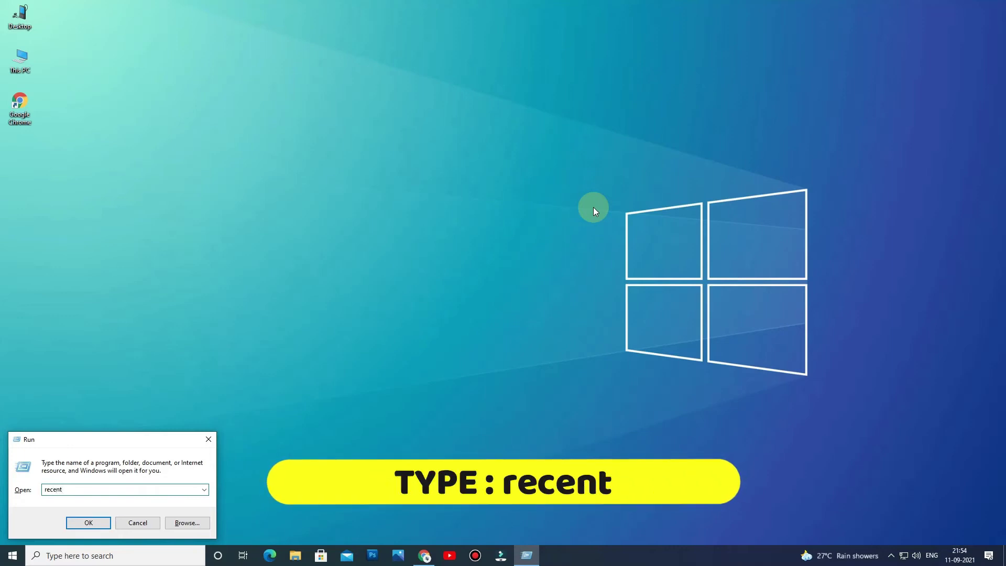
pyautogui.click(88, 523)
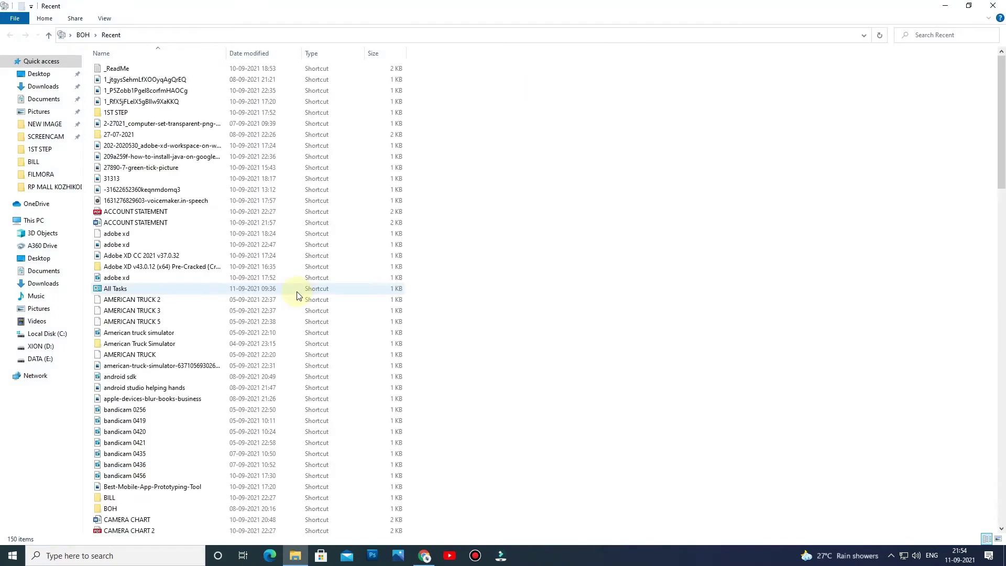
# Select all shortcuts in the Recent folder and permanently delete them.
pyautogui.moveTo(89, 62); pyautogui.dragTo(349, 556)
pyautogui.hotkey('ctrl', 'a')
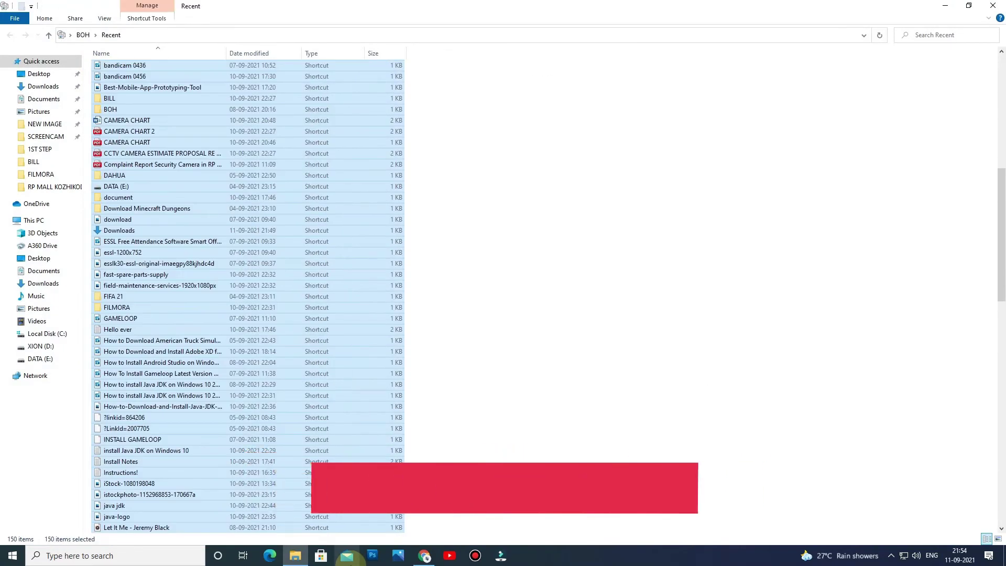
pyautogui.hotkey('shift', 'Delete')
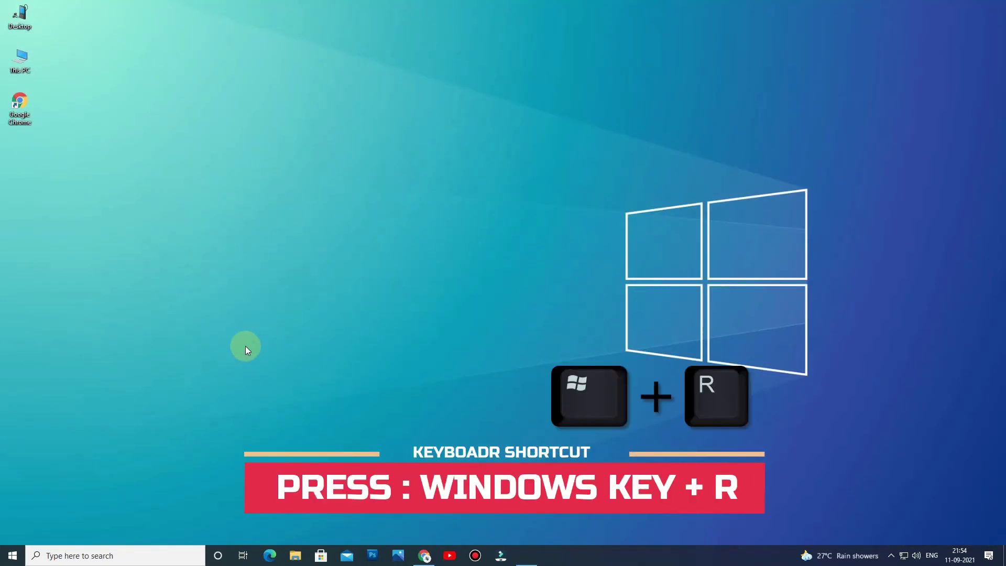
# Open Internet Properties with the Run command inetcpl.cpl.
pyautogui.press('super+r')
pyautogui.write('inet')
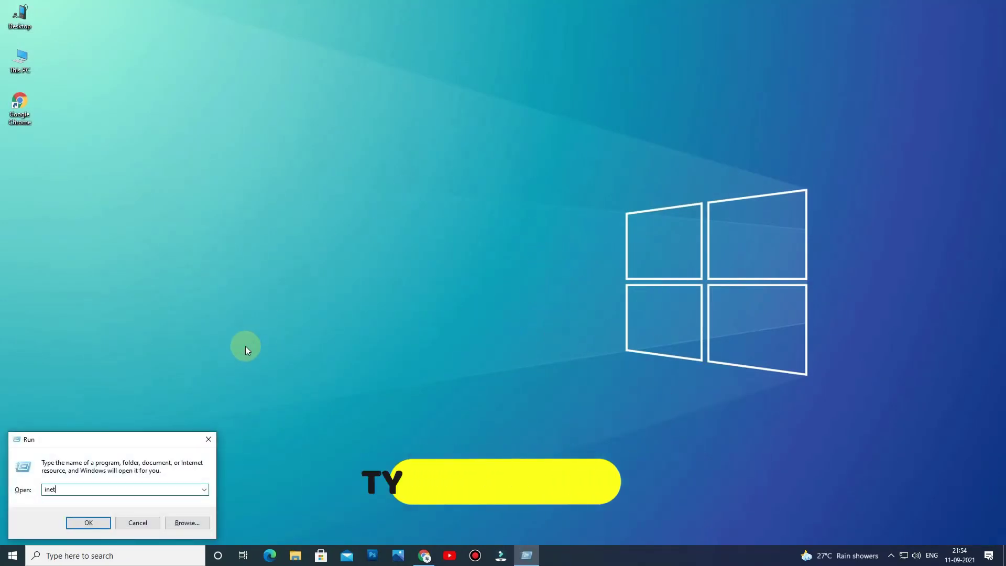
pyautogui.write('cpl.cpl')
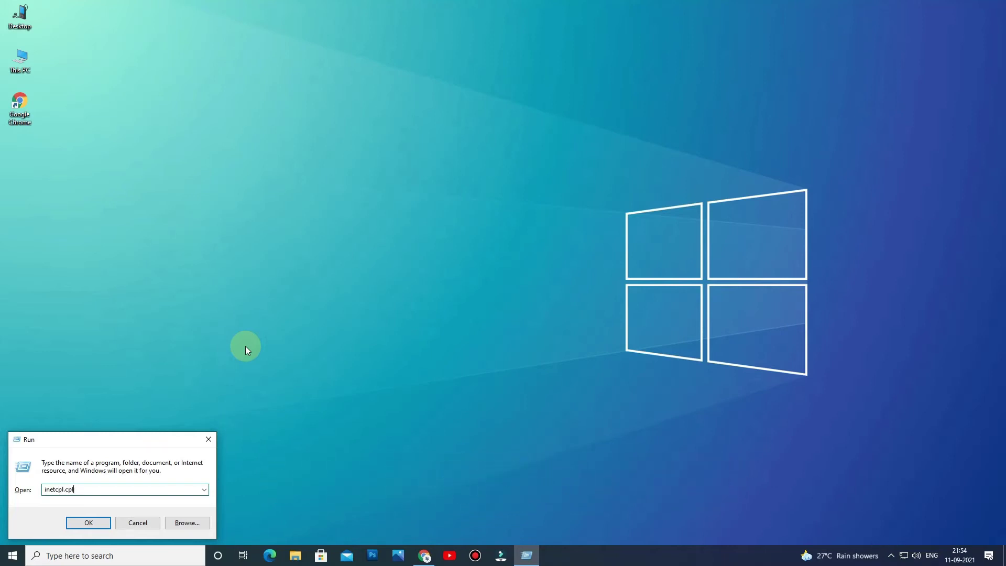
pyautogui.click(96, 524)
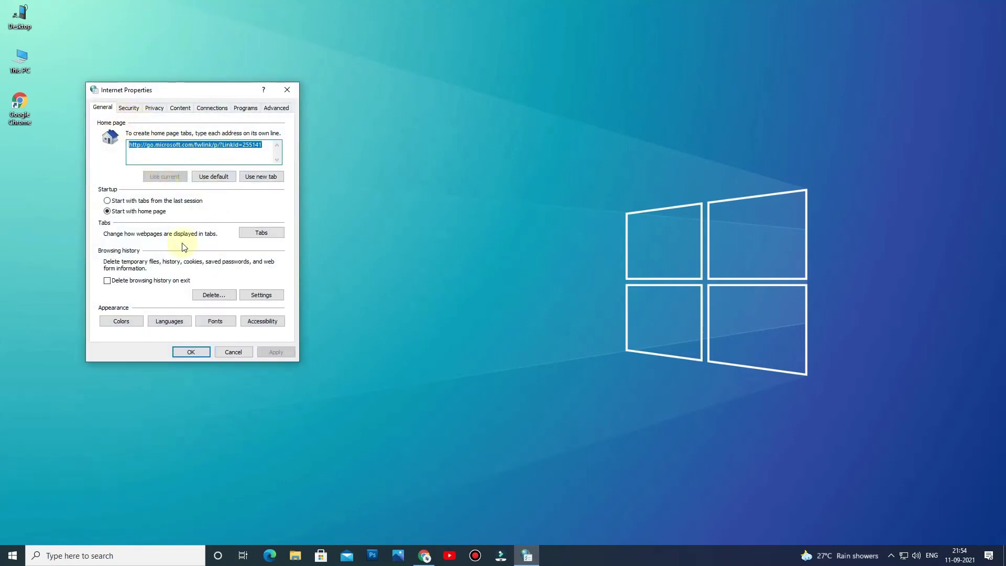
pyautogui.click(136, 111)
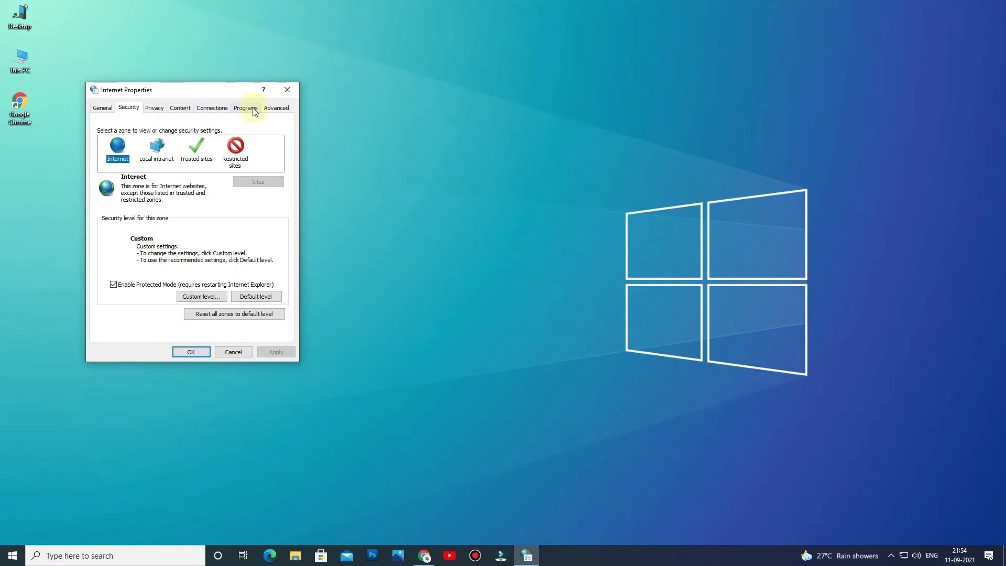
pyautogui.click(163, 110)
pyautogui.click(179, 107)
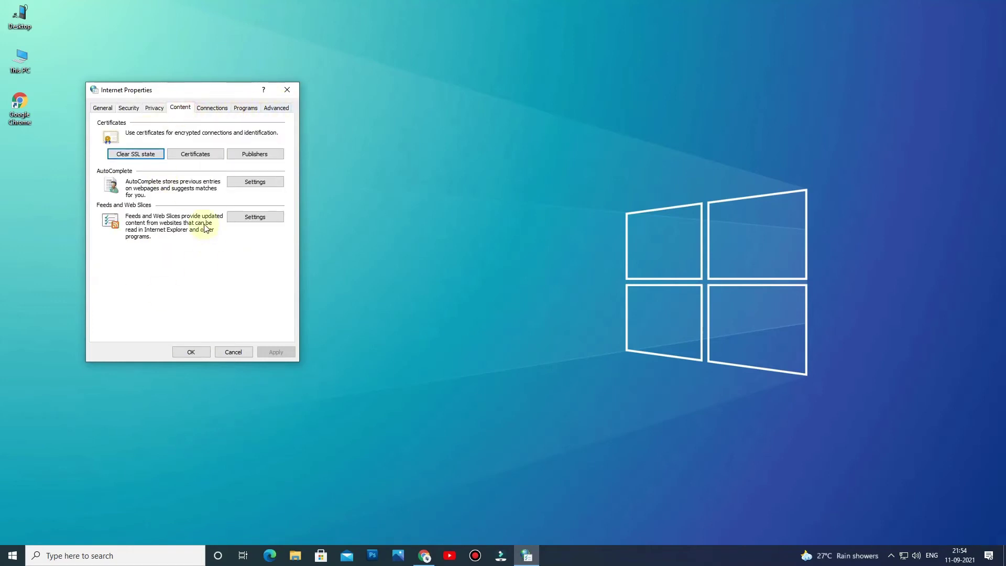
# Reset all Internet Explorer settings from the advanced Internet Properties, including the deletion of personal settings.
pyautogui.click(276, 108)
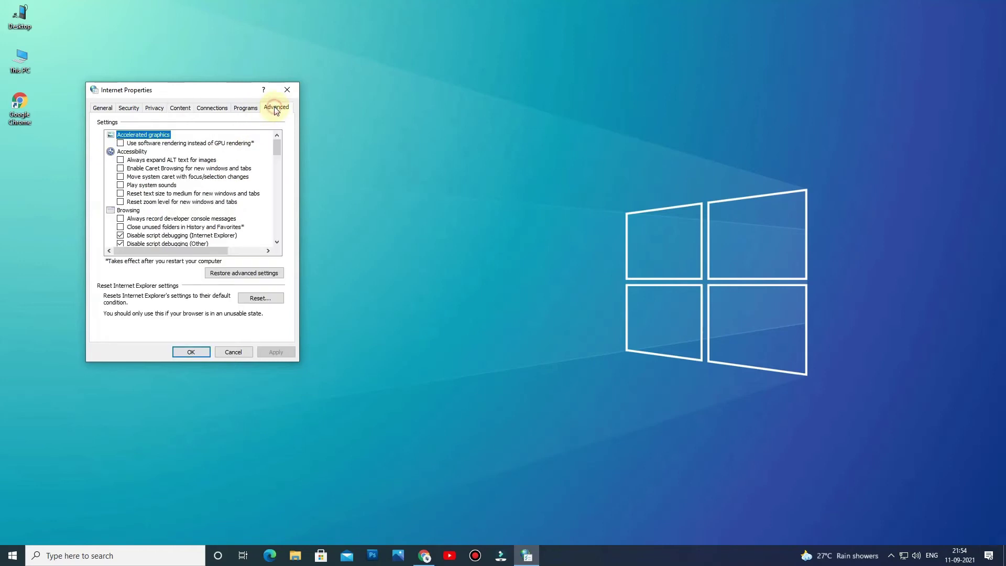
pyautogui.click(260, 299)
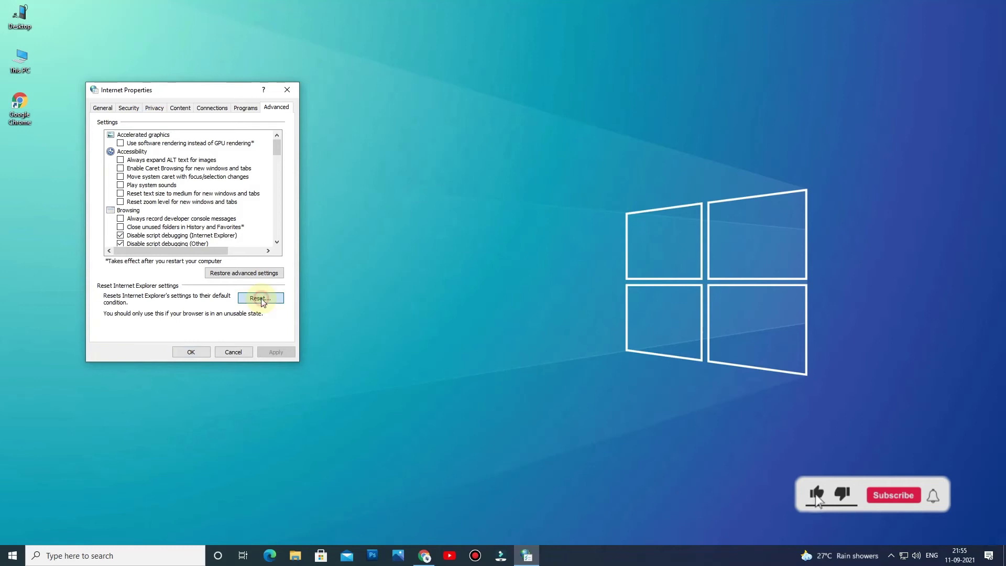
pyautogui.click(131, 198)
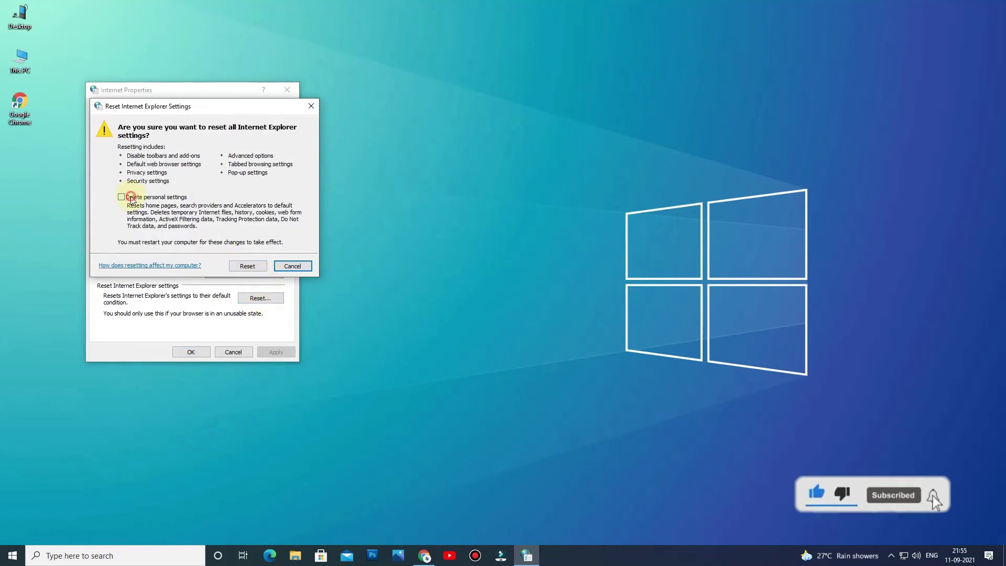
pyautogui.click(247, 266)
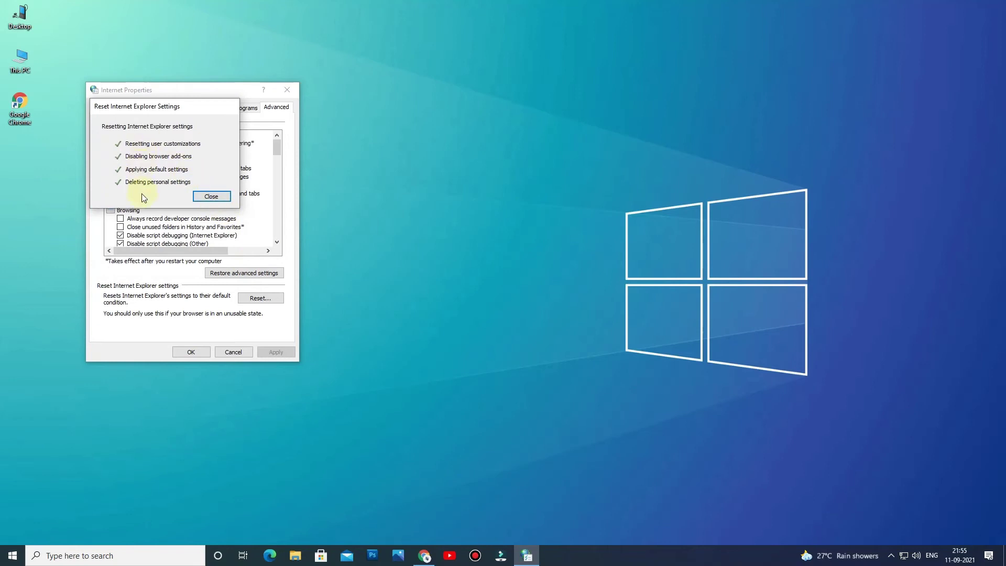
pyautogui.click(211, 196)
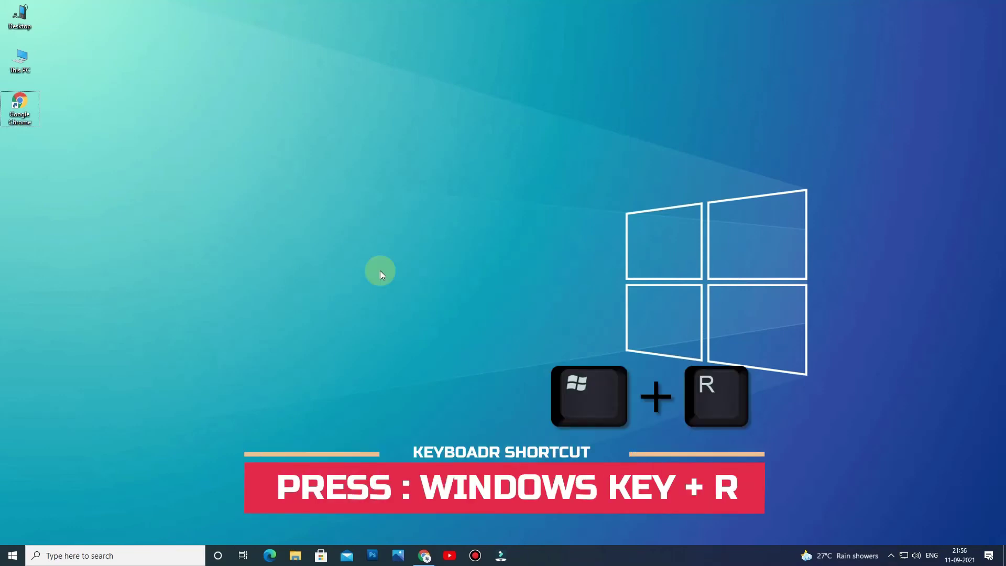
# Open Task Manager with the Run command taskmgr, maximize it and show the startup programs.
pyautogui.press('super+r')
pyautogui.write('ta')
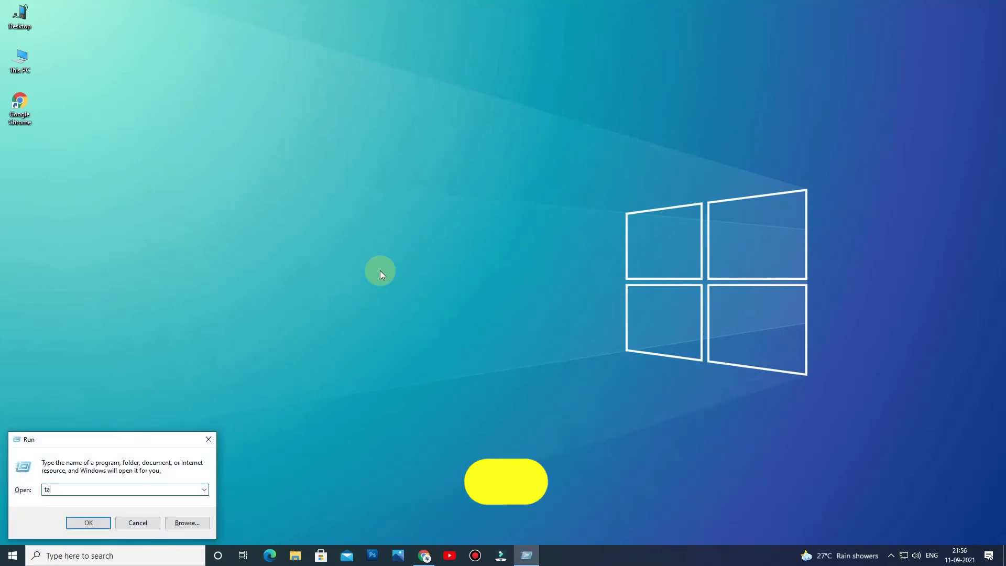
pyautogui.write('skmgr')
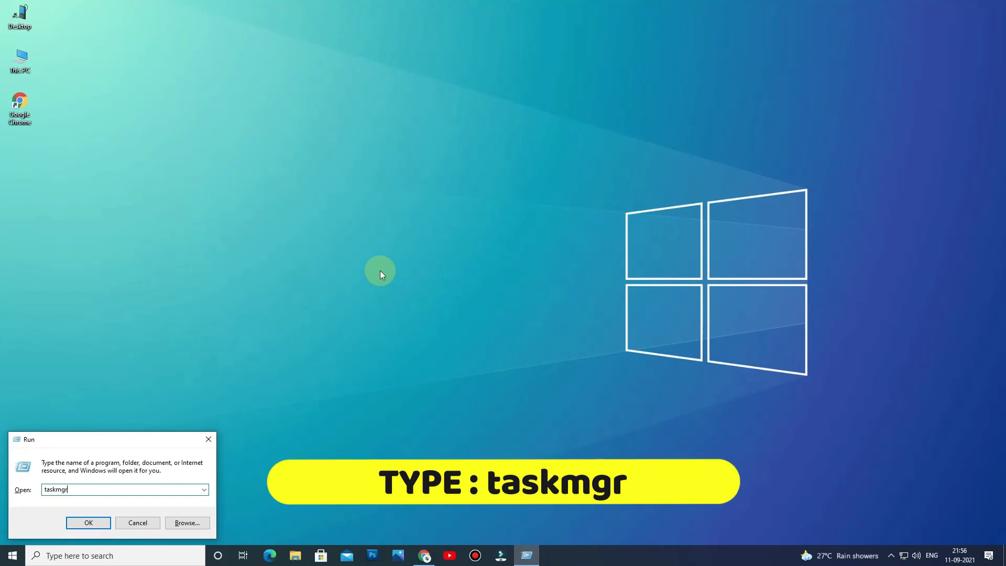
pyautogui.click(105, 526)
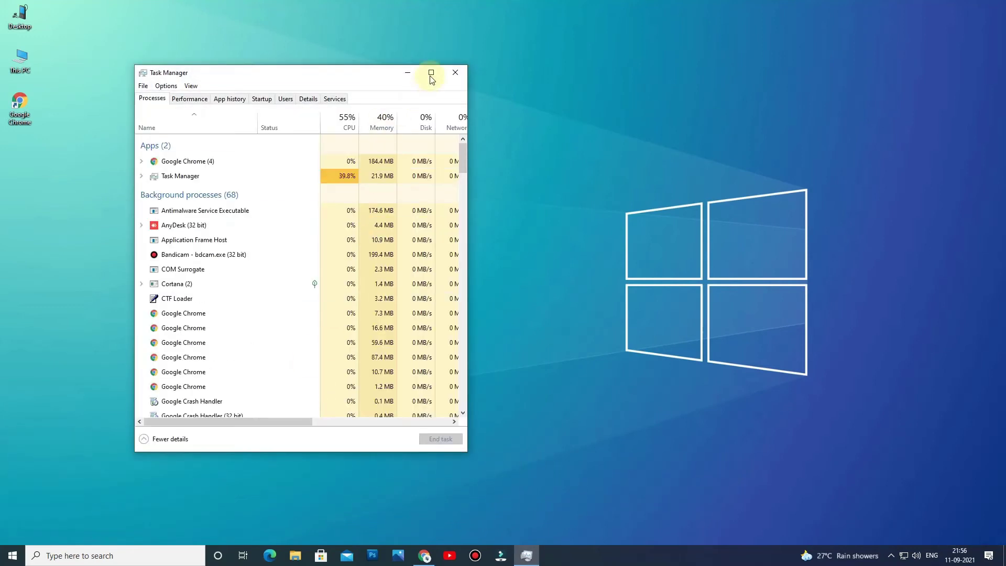
pyautogui.click(431, 74)
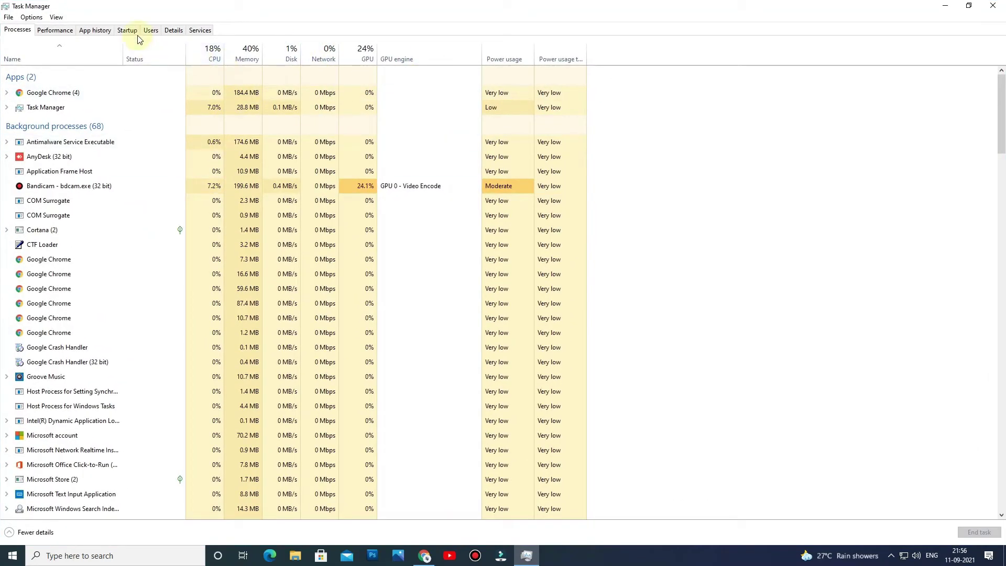
pyautogui.click(134, 35)
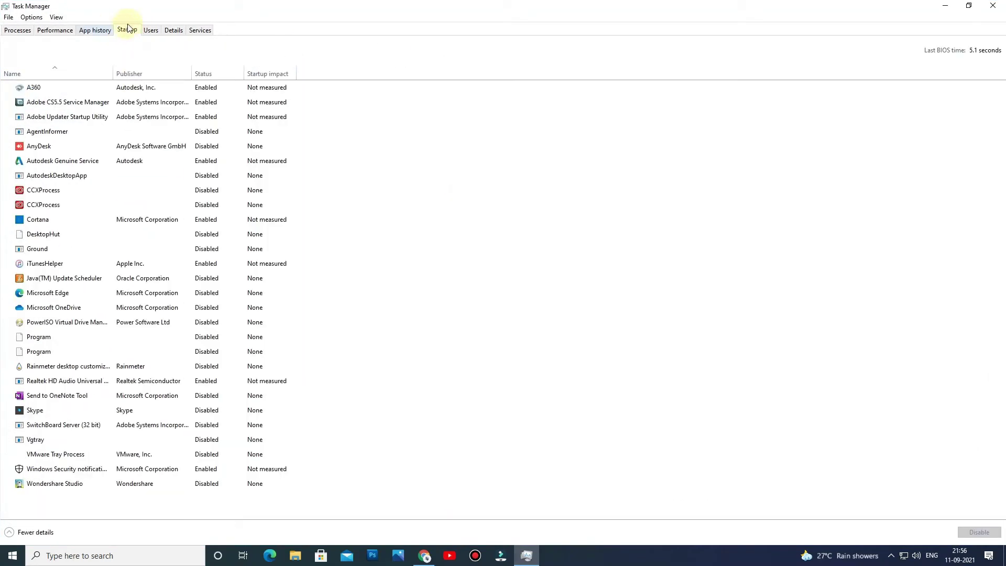
# Disable the startup entries A360, Adobe CS5.5 Service Manager and Adobe Updater Startup Utility.
pyautogui.click(202, 90)
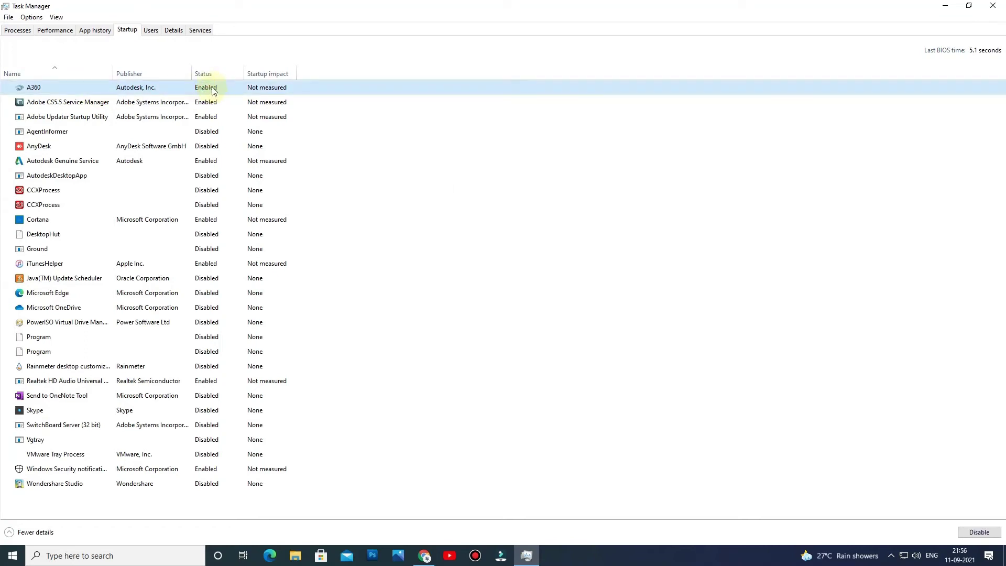
pyautogui.rightClick(214, 91)
pyautogui.click(244, 95)
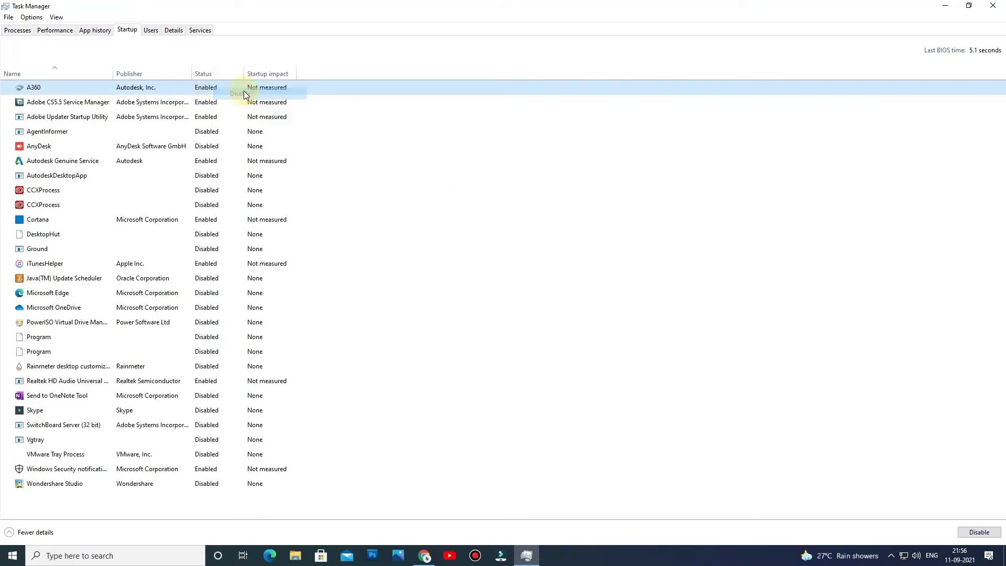
pyautogui.click(128, 103)
pyautogui.rightClick(202, 105)
pyautogui.click(233, 109)
pyautogui.click(137, 119)
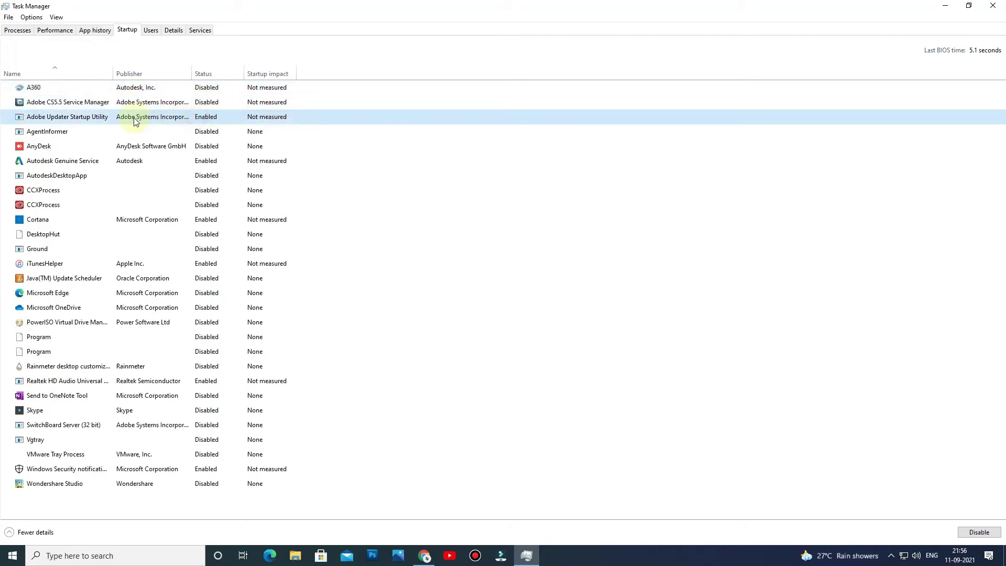
pyautogui.rightClick(217, 119)
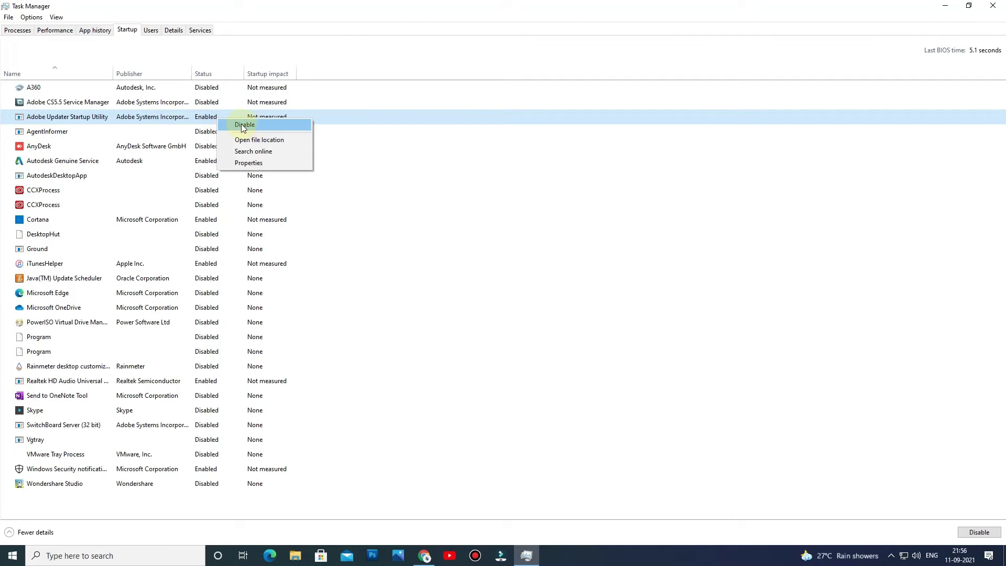
pyautogui.click(242, 125)
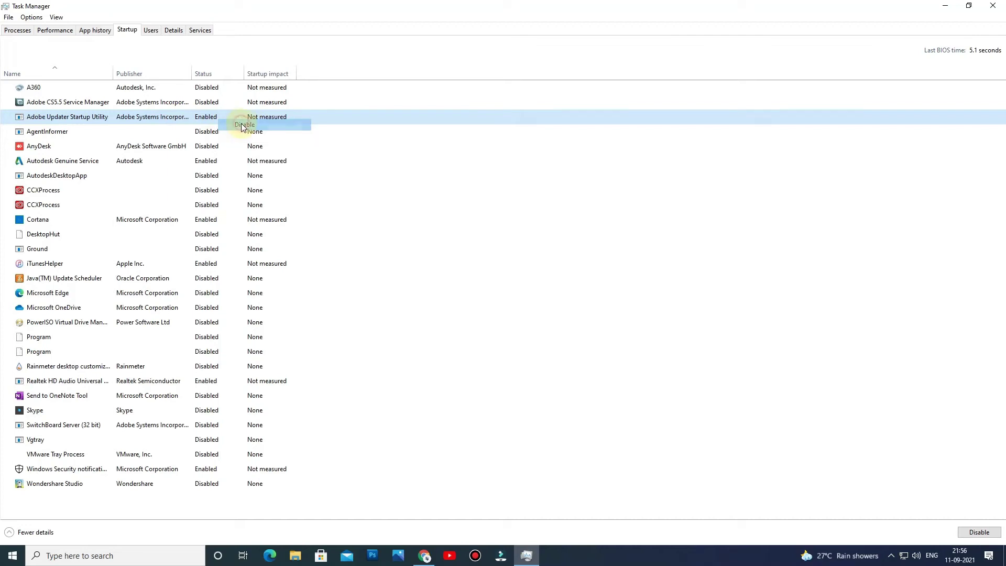
# Disable the startup entries Autodesk Genuine Service and iTunesHelper.
pyautogui.click(212, 162)
pyautogui.rightClick(218, 162)
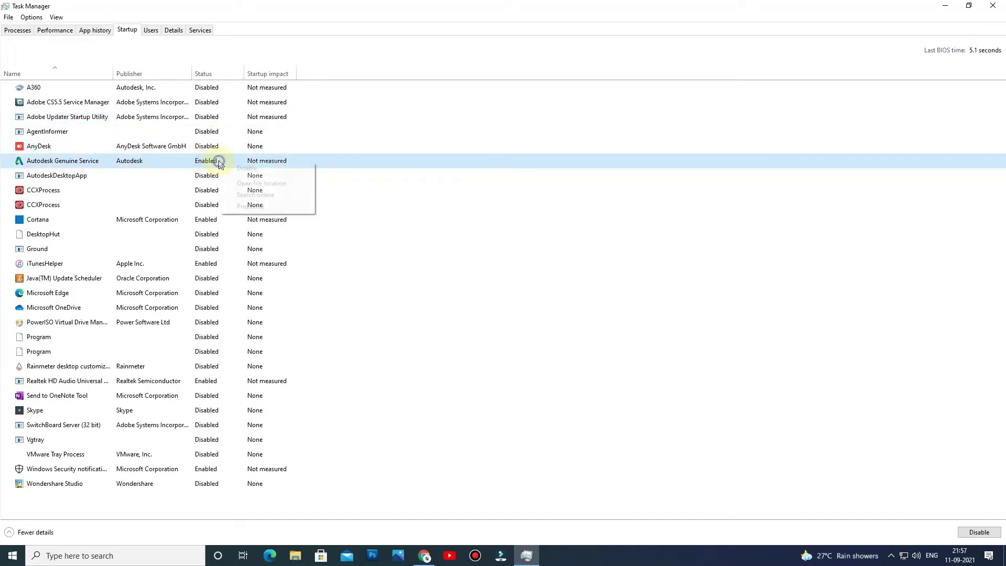
pyautogui.click(242, 167)
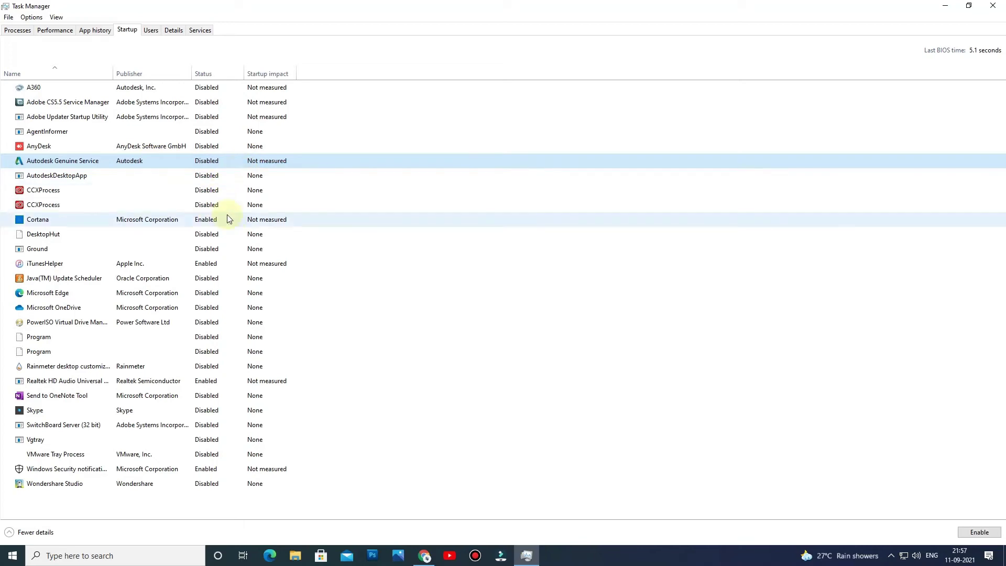
pyautogui.click(191, 219)
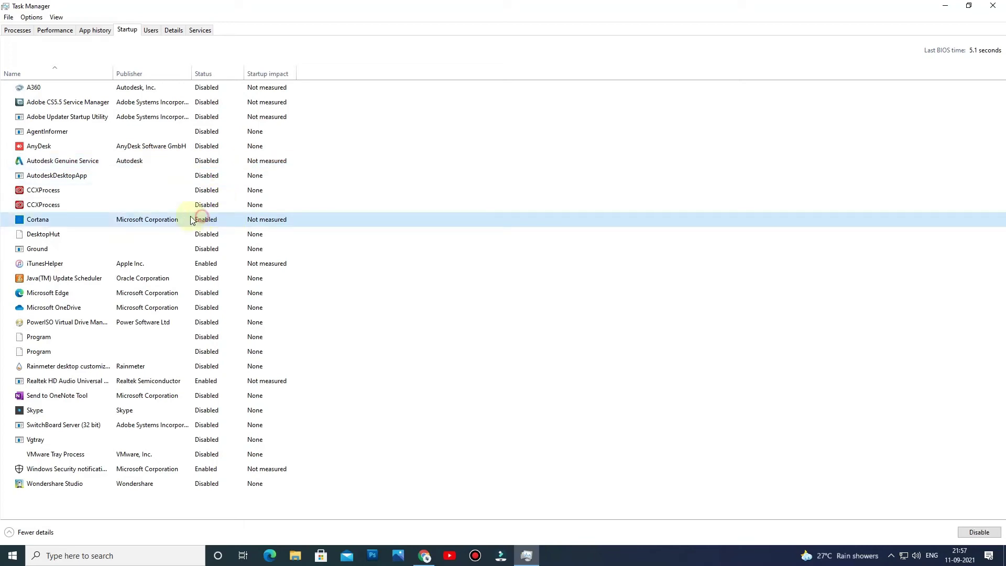
pyautogui.click(206, 264)
pyautogui.rightClick(204, 266)
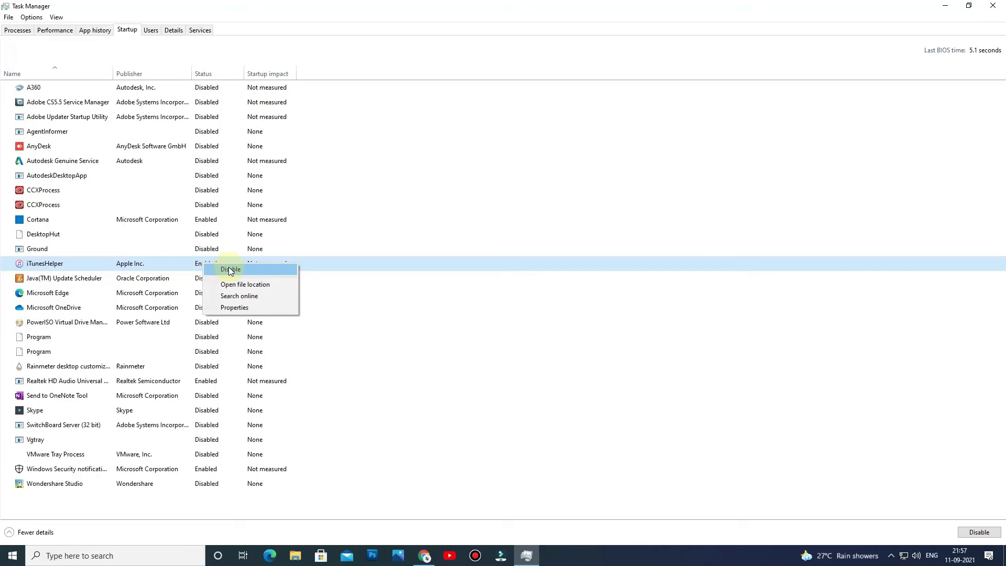
pyautogui.click(230, 269)
# Close Task Manager and restart the computer.
pyautogui.click(216, 383)
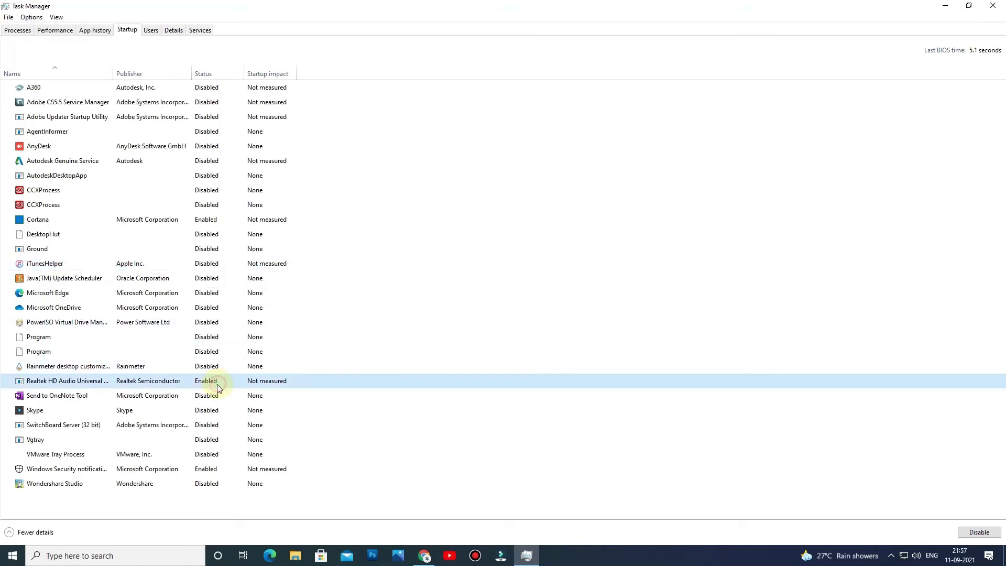
pyautogui.click(210, 469)
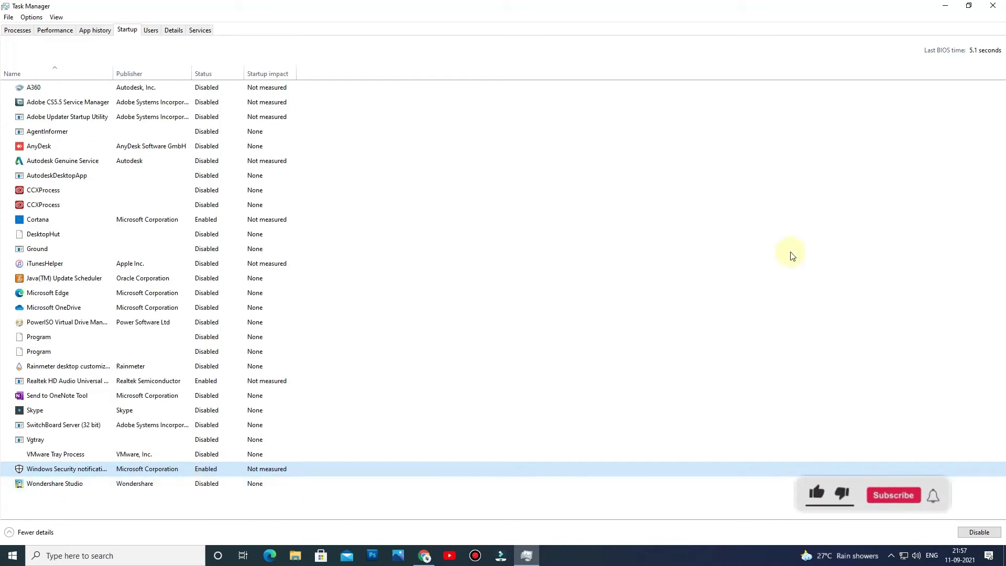
pyautogui.click(992, 6)
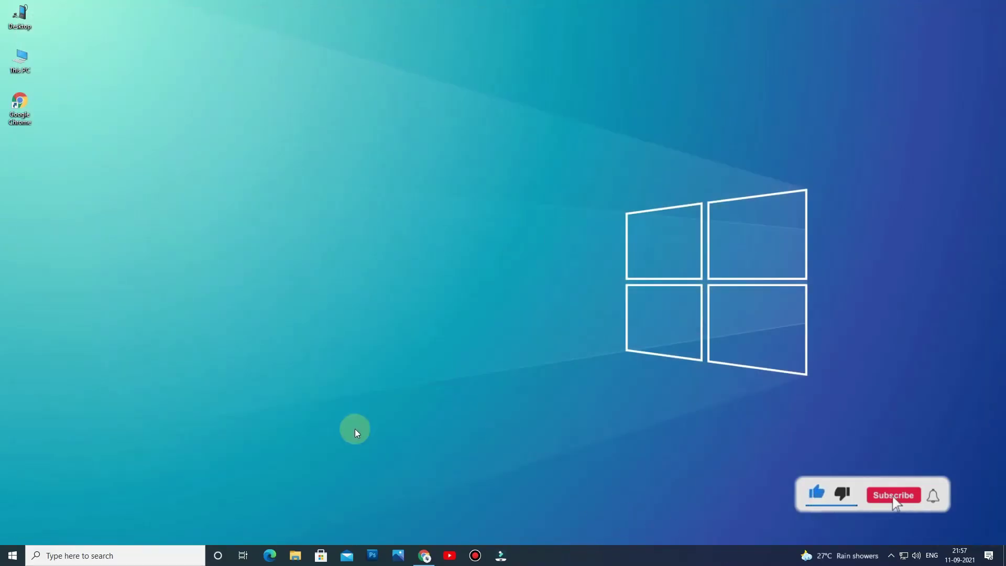
pyautogui.click(12, 554)
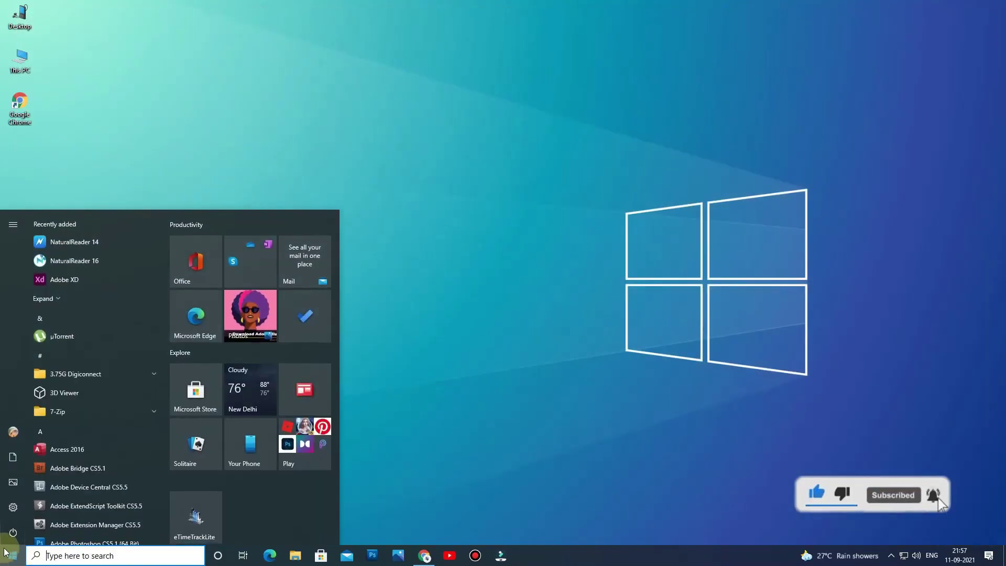
pyautogui.click(12, 537)
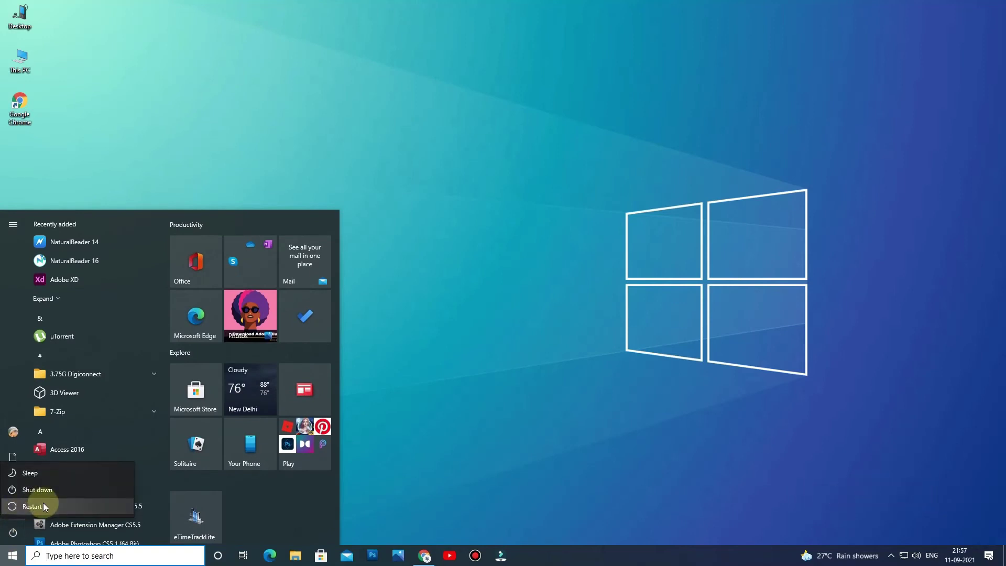
pyautogui.click(72, 507)
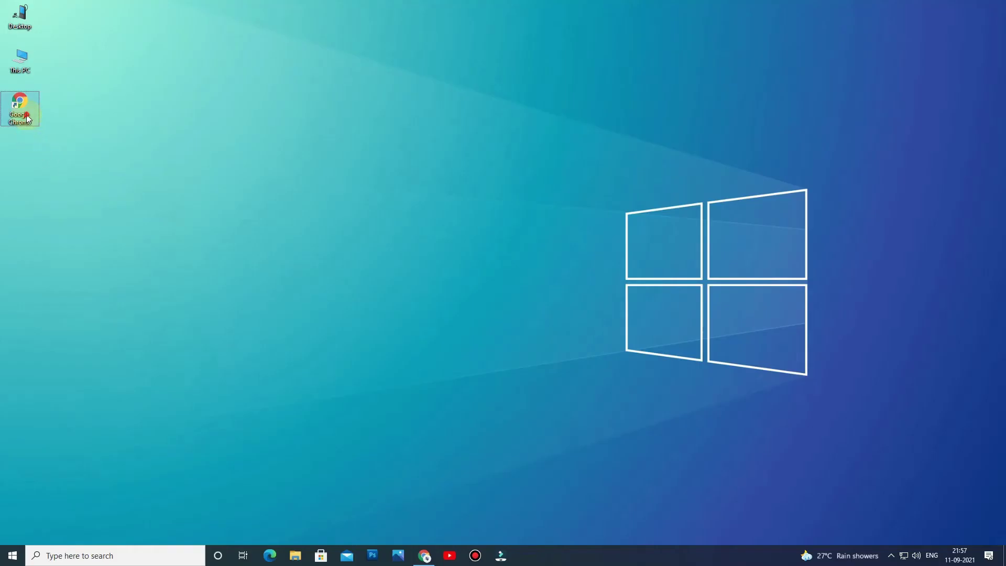
# Open Google Chrome and search the web for malwarebytes.
pyautogui.rightClick(31, 107)
pyautogui.click(61, 115)
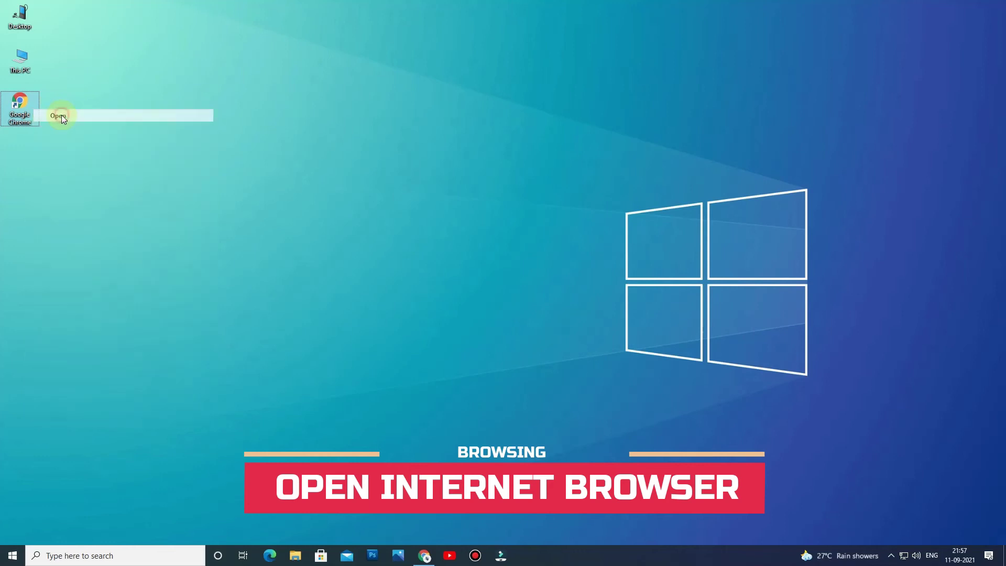
pyautogui.doubleClick(570, 27)
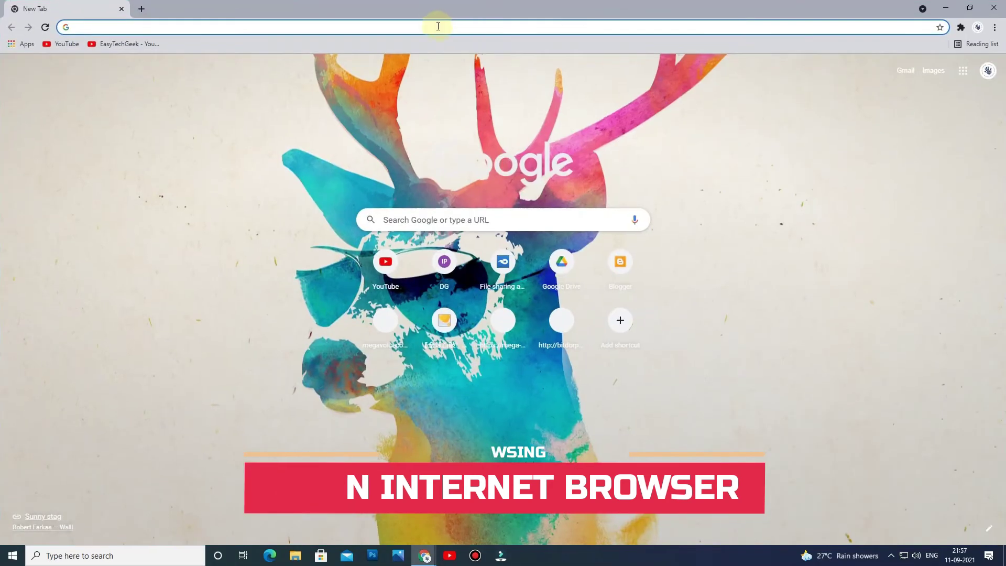
pyautogui.click(430, 26)
pyautogui.write('m')
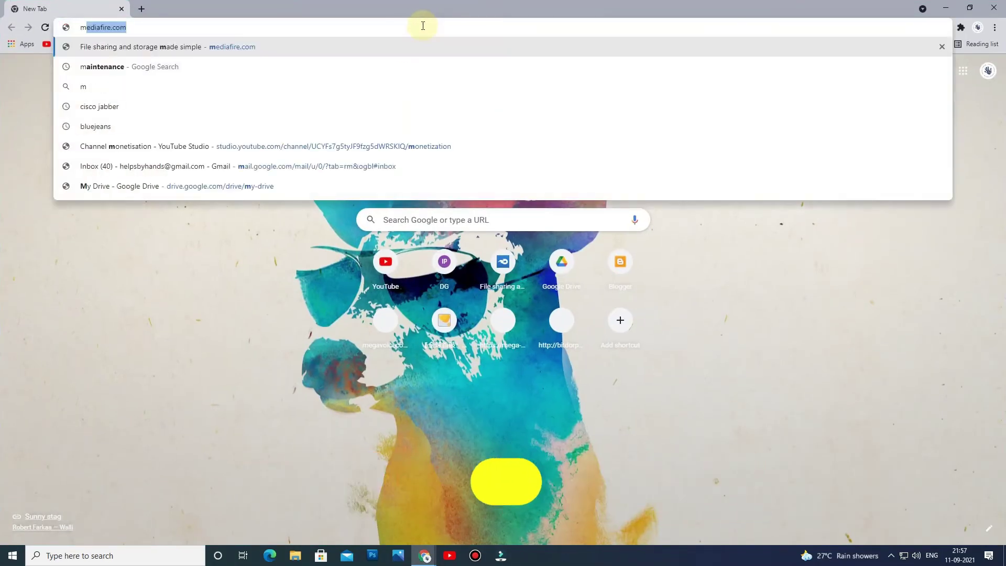
pyautogui.write('alware')
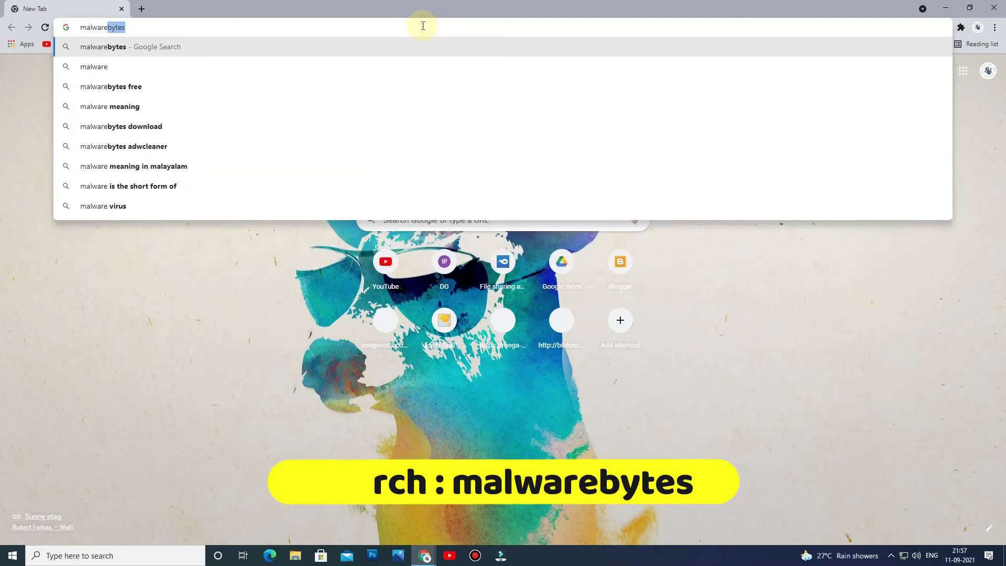
pyautogui.write('bytes')
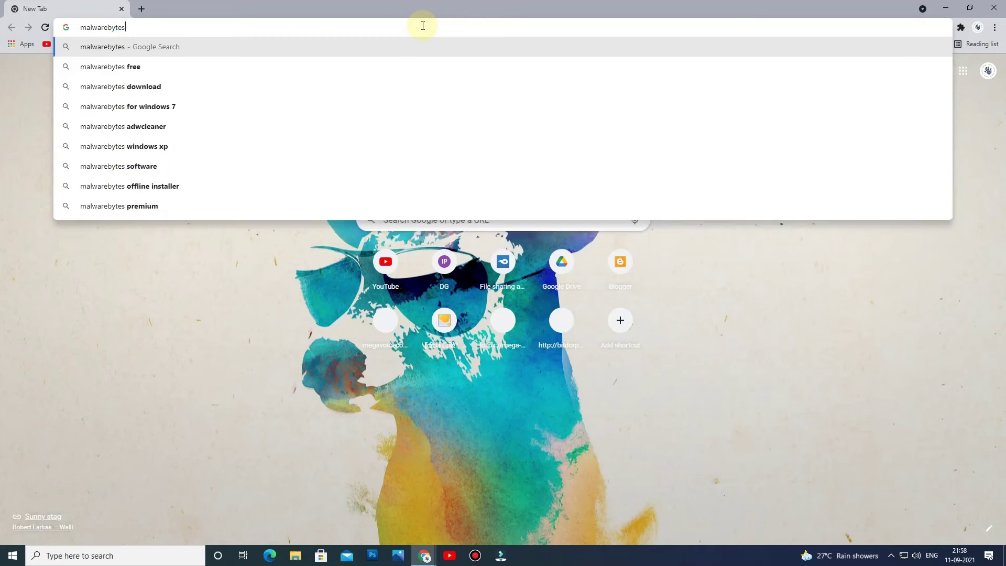
pyautogui.press('Return')
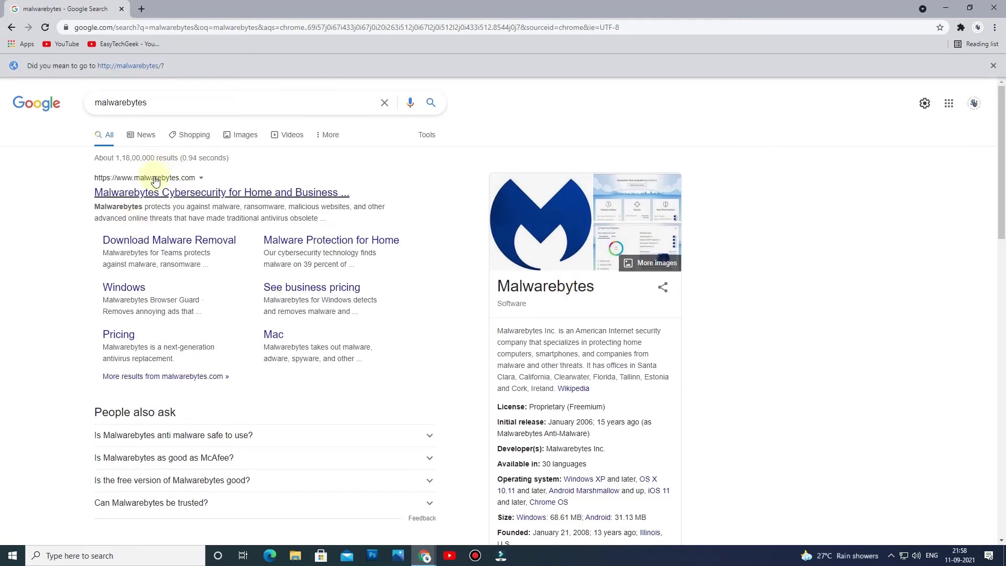
# Download the Malwarebytes 14-day trial from malwarebytes.com and launch its setup file, allowing the installation despite the app not being Microsoft-verified.
pyautogui.click(177, 193)
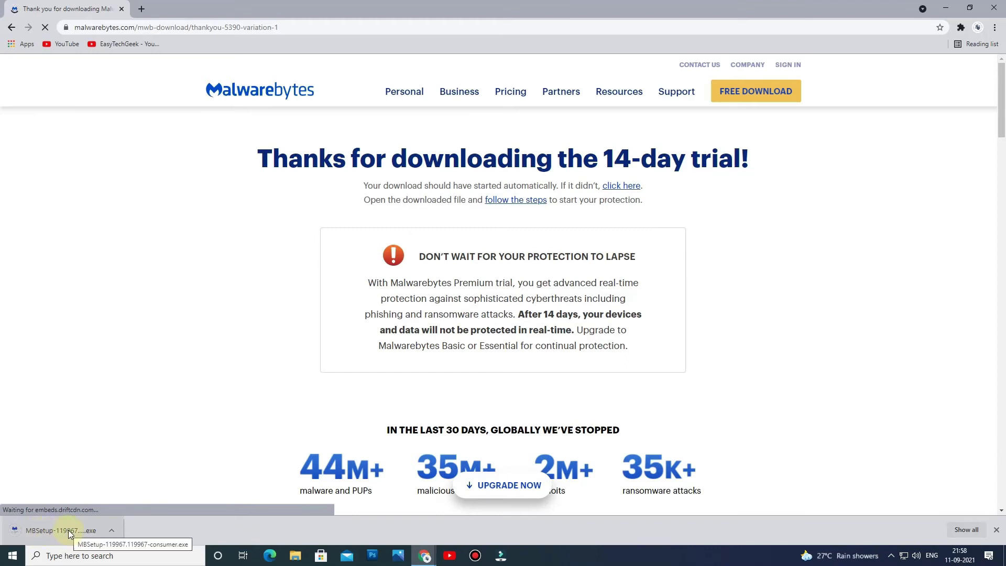
pyautogui.rightClick(68, 529)
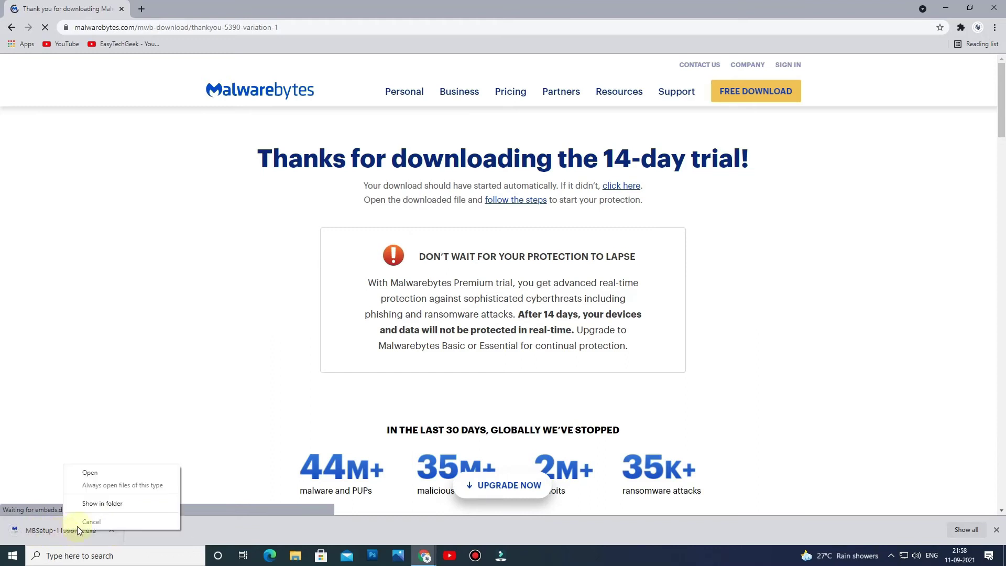
pyautogui.click(102, 474)
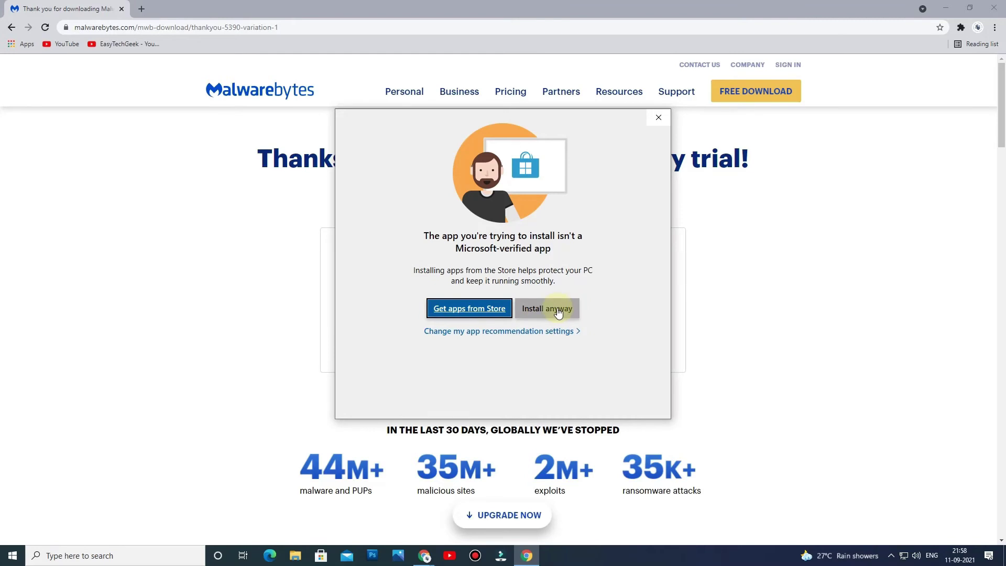
pyautogui.click(557, 310)
pyautogui.click(953, 7)
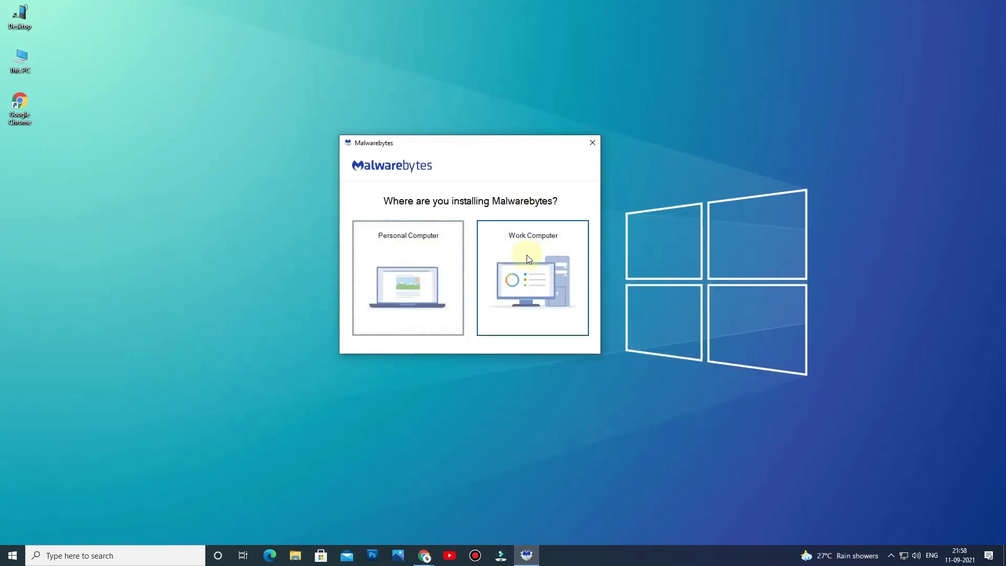
# Install Malwarebytes for a personal computer, skipping the Browser Guard extension.
pyautogui.click(424, 270)
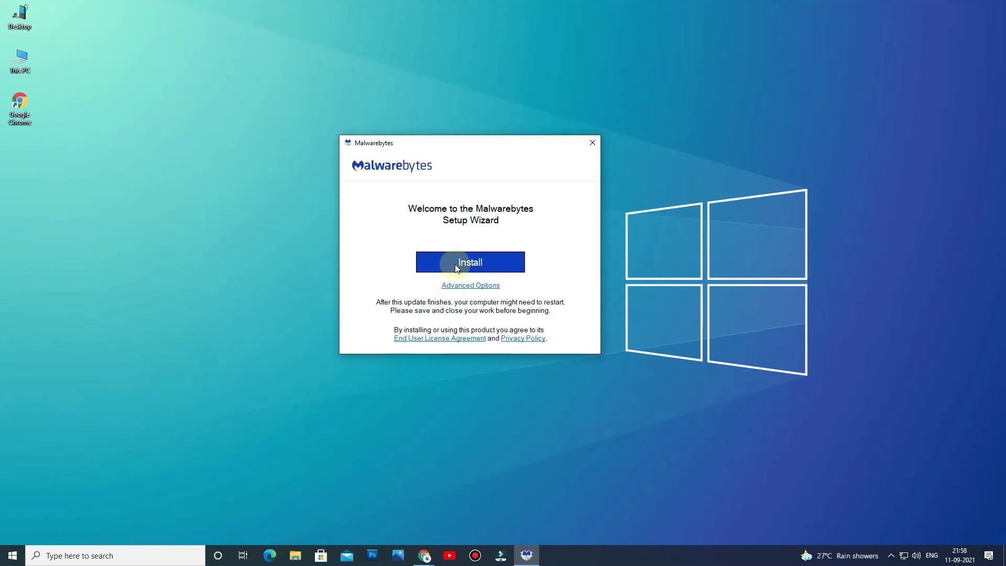
pyautogui.click(476, 266)
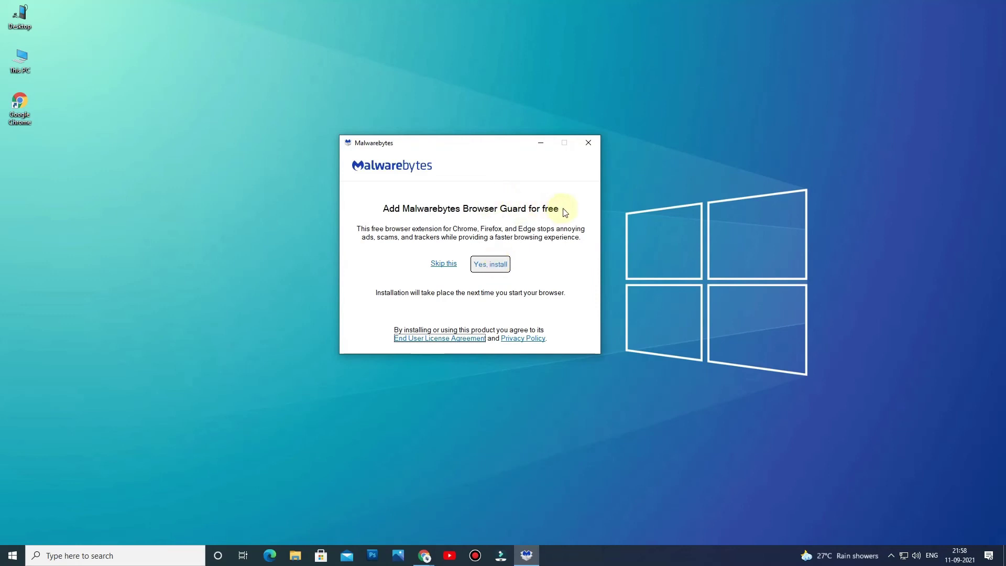
pyautogui.click(444, 263)
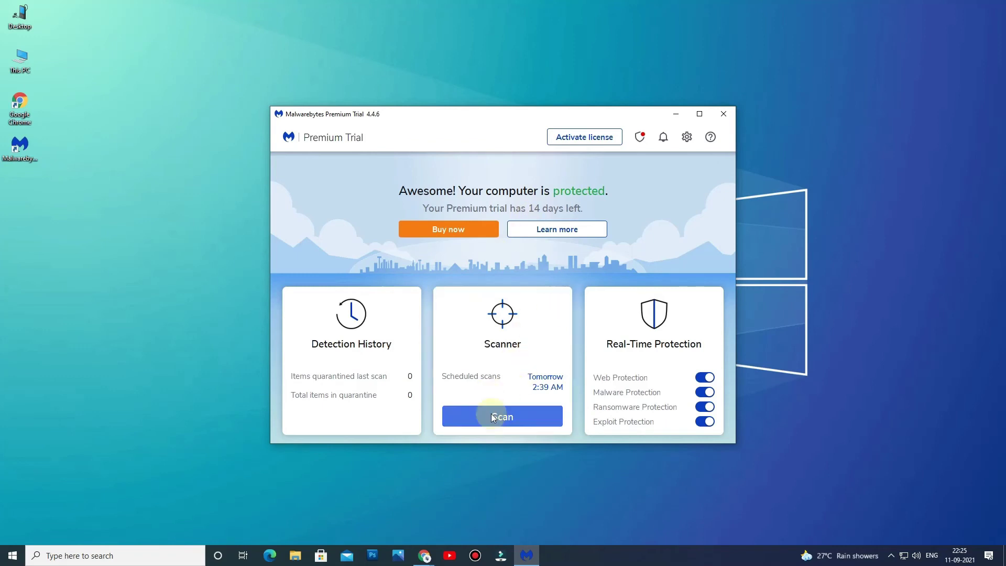
# Run a Malwarebytes threat scan and look through the list of detected items.
pyautogui.click(509, 420)
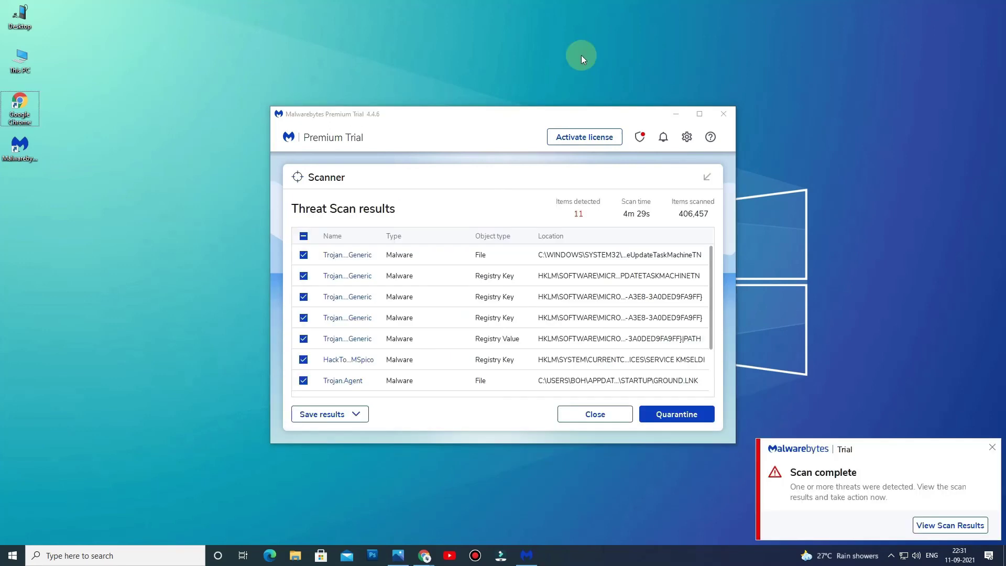
pyautogui.scroll(-3, 388, 275)
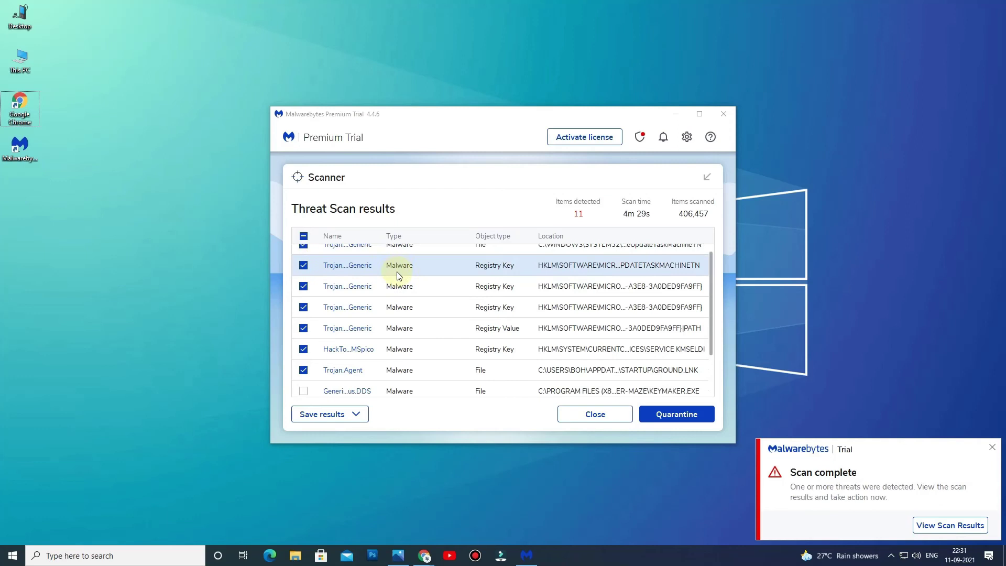
pyautogui.scroll(3, 503, 346)
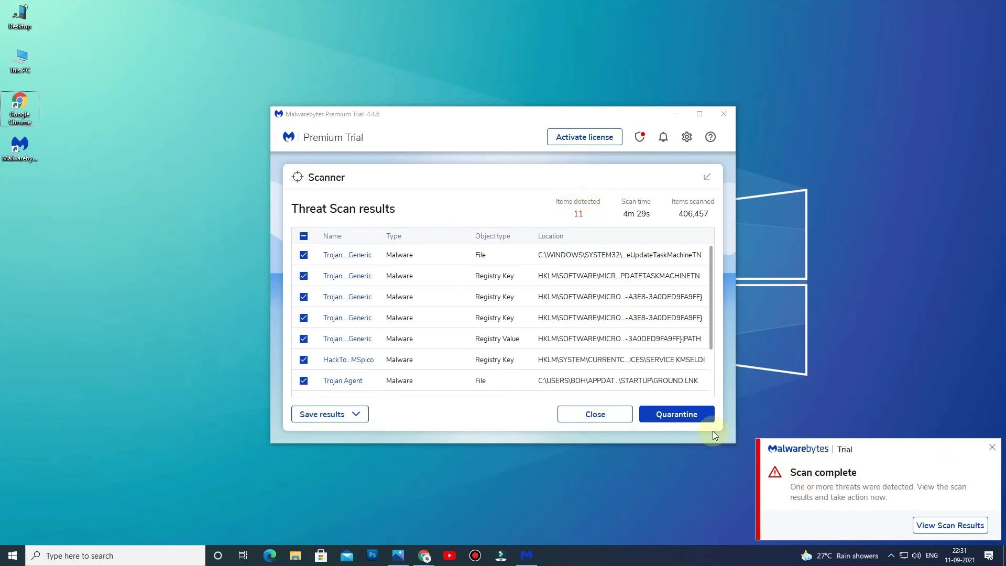
# Quarantine the checked detections, always ignore the unchecked suspicious item, and start another scan after dismissing the summary.
pyautogui.click(694, 413)
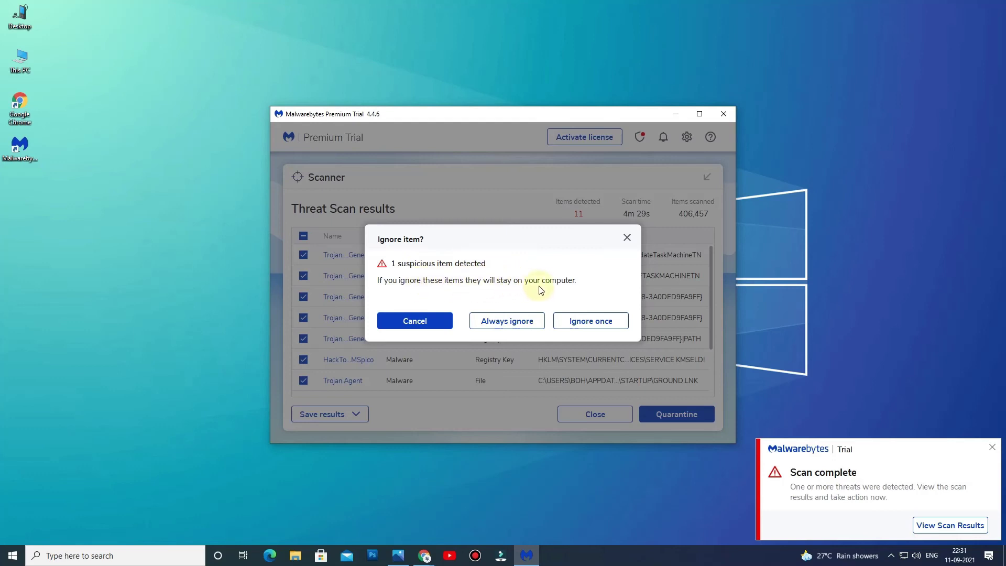
pyautogui.click(508, 320)
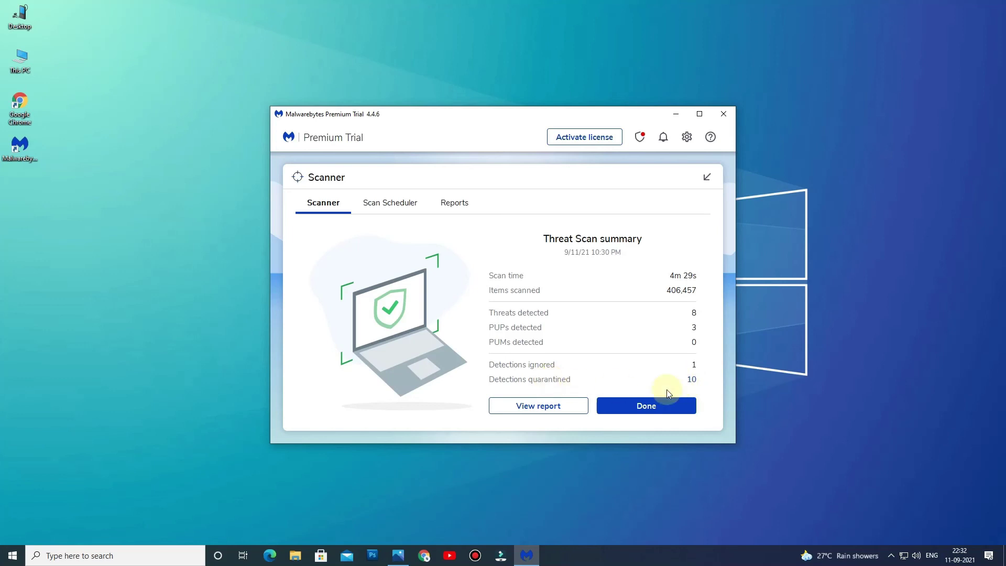
pyautogui.click(656, 409)
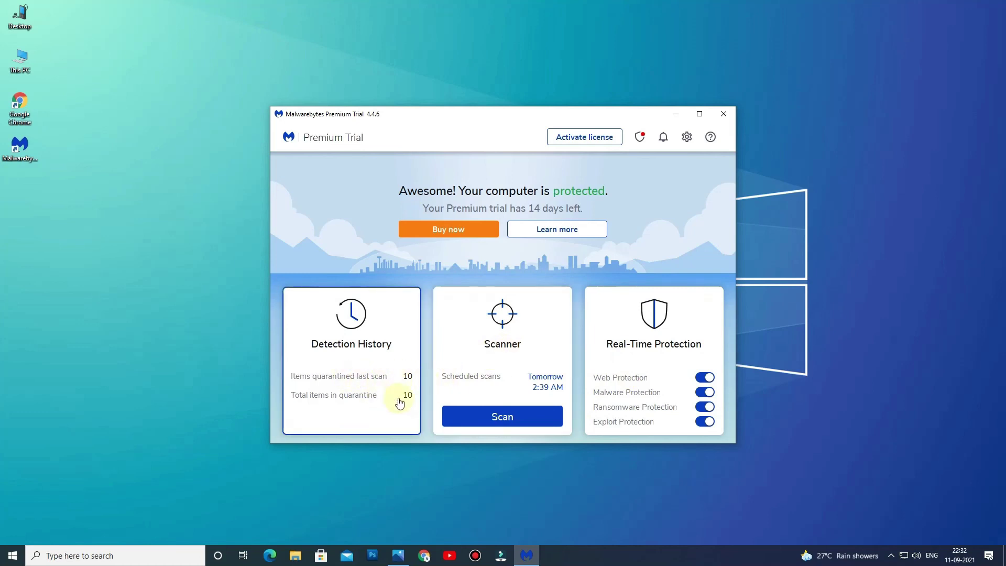
pyautogui.click(529, 418)
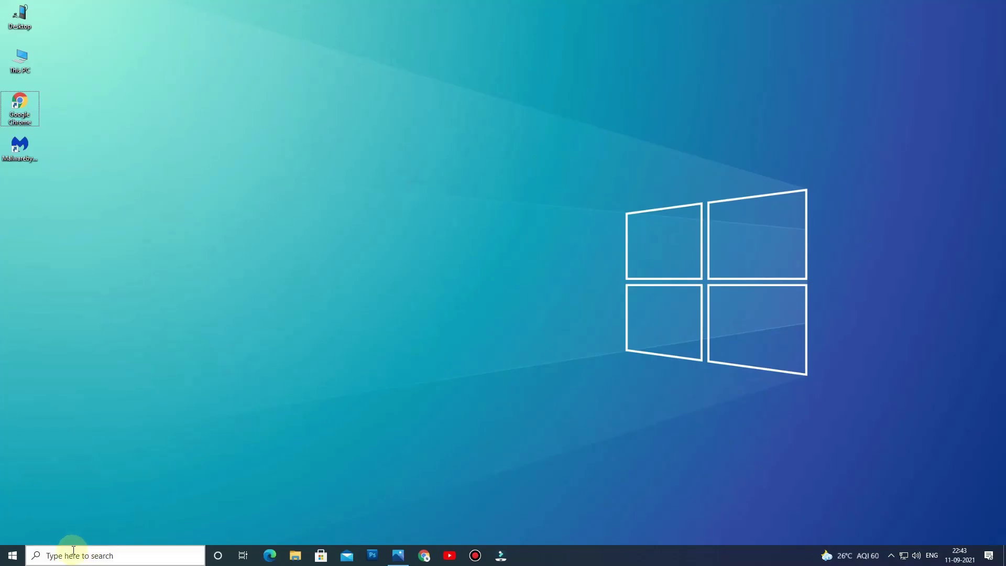
# Search Windows for Control Panel and open its list of installed programs for uninstalling.
pyautogui.click(73, 554)
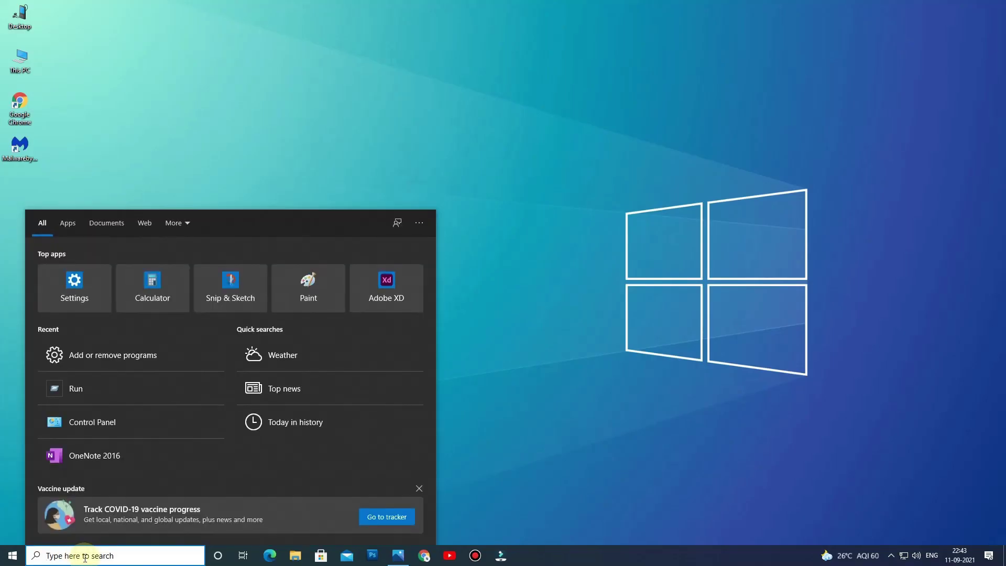
pyautogui.write('control')
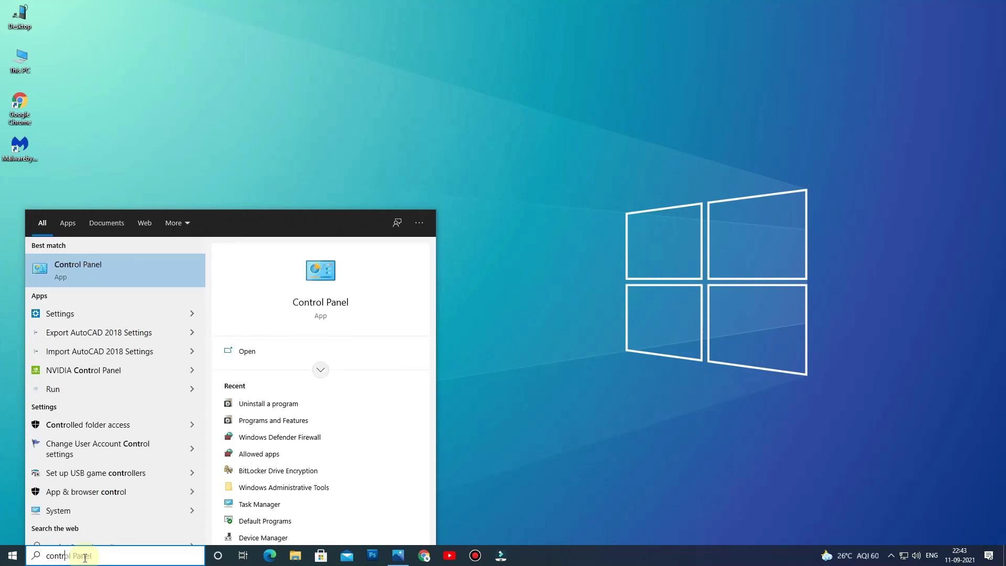
pyautogui.write(' pannel')
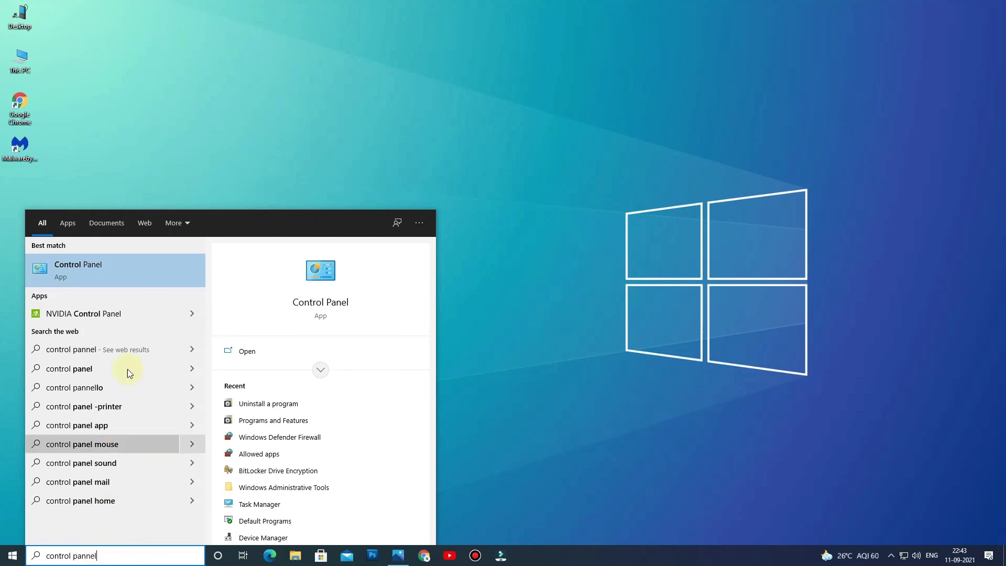
pyautogui.click(107, 269)
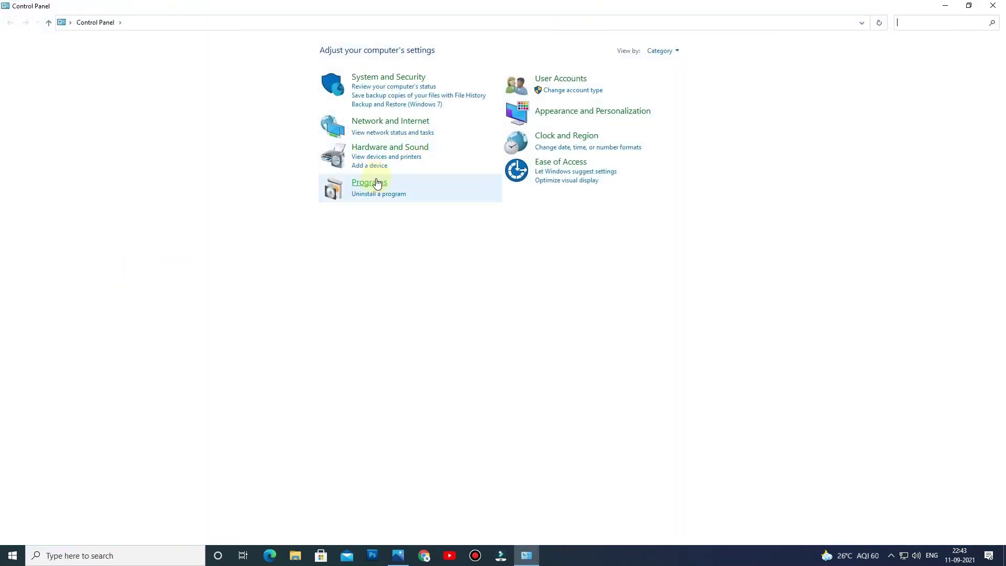
pyautogui.click(376, 195)
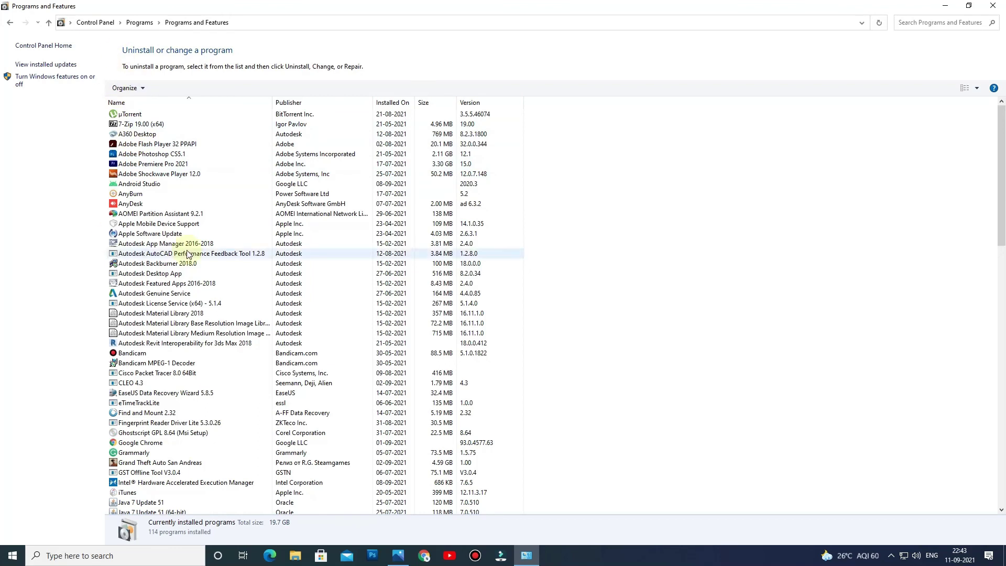
# Uninstall Malwarebytes version 4.4.6.132 with all its components and close Programs and Features.
pyautogui.scroll(-3, 138, 419)
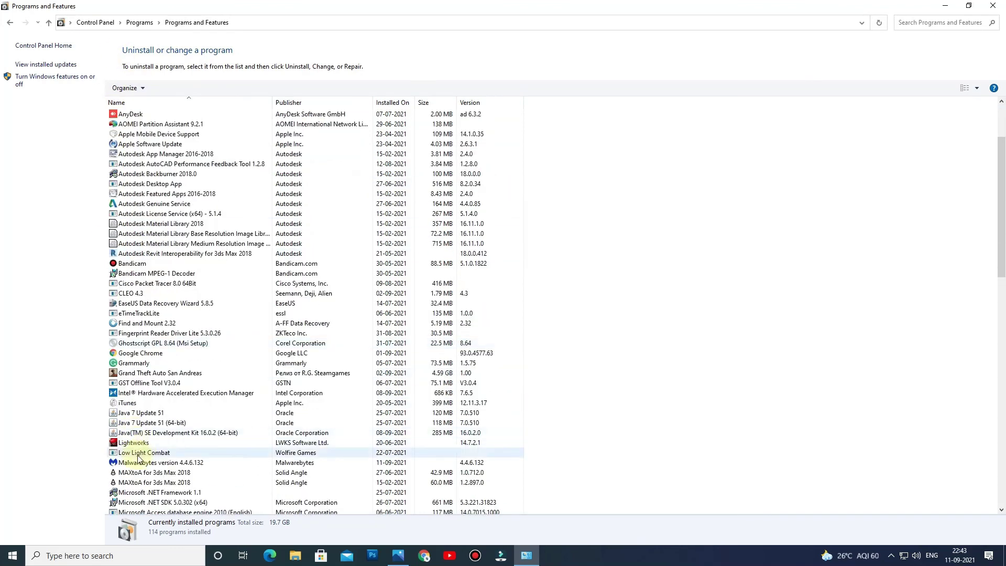
pyautogui.click(139, 463)
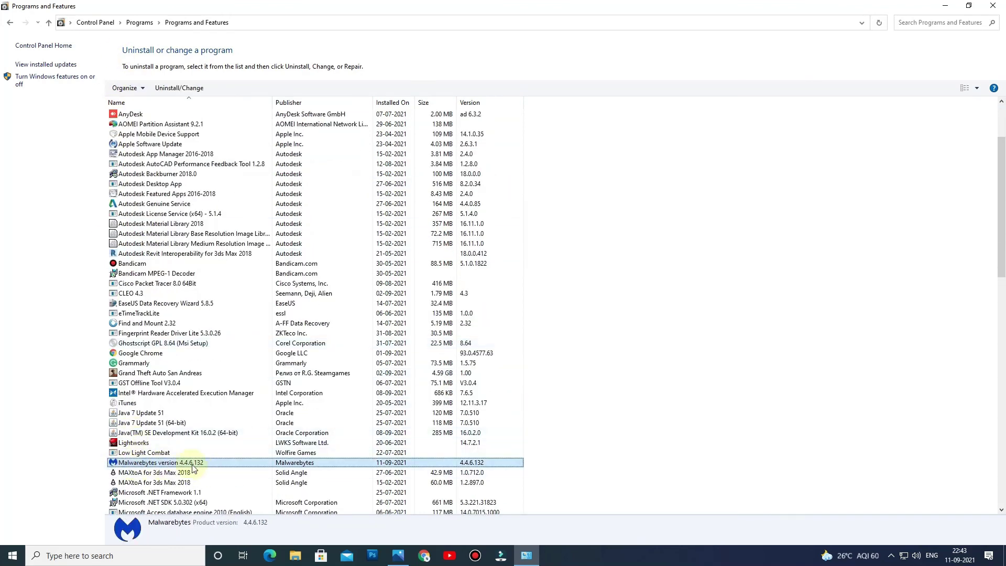
pyautogui.click(162, 89)
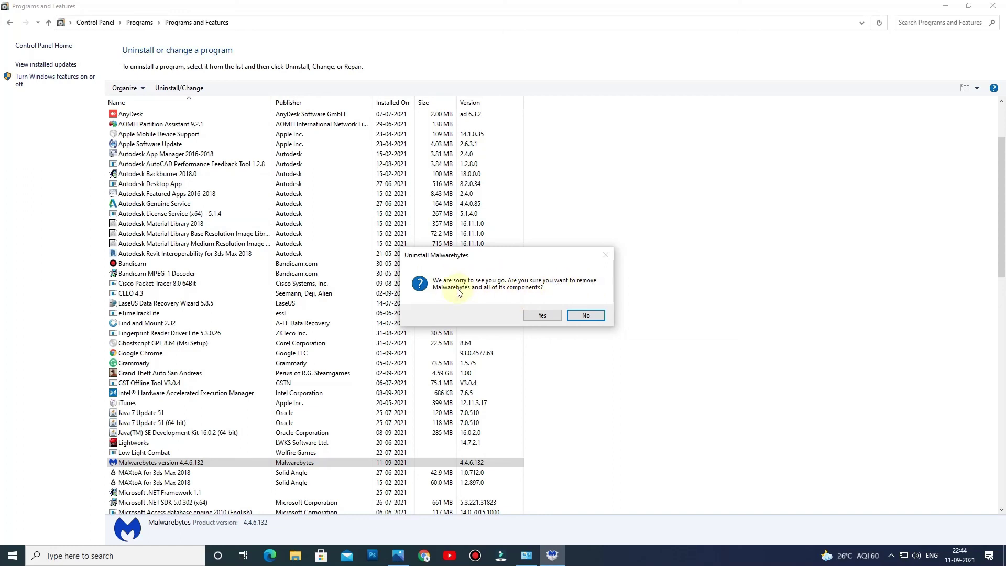
pyautogui.click(537, 315)
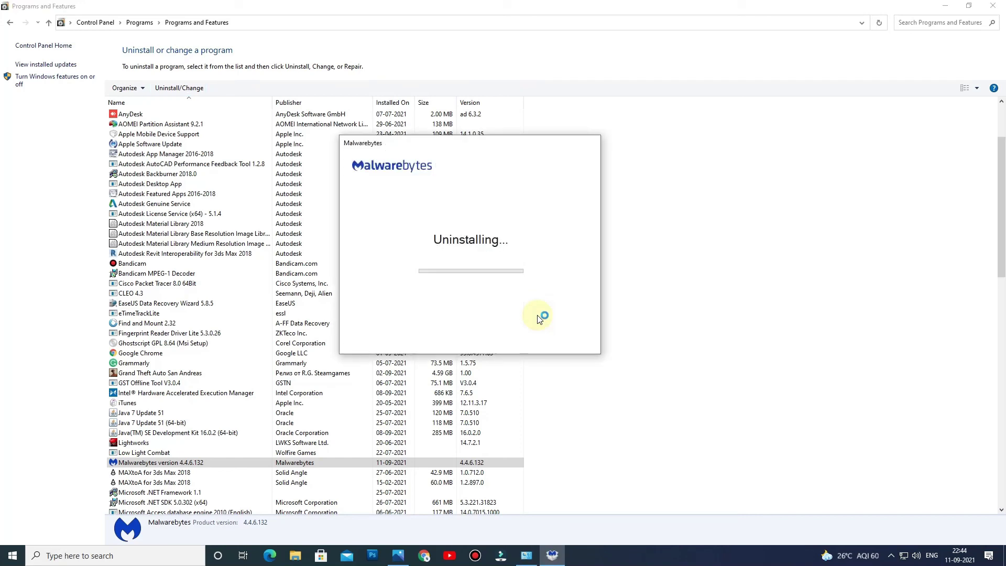
pyautogui.click(992, 6)
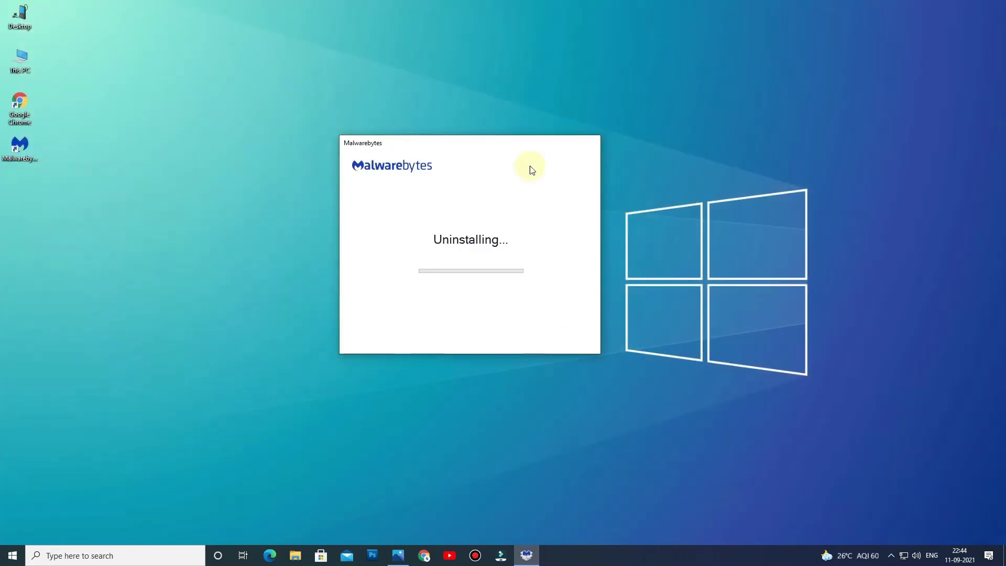
pyautogui.click(993, 7)
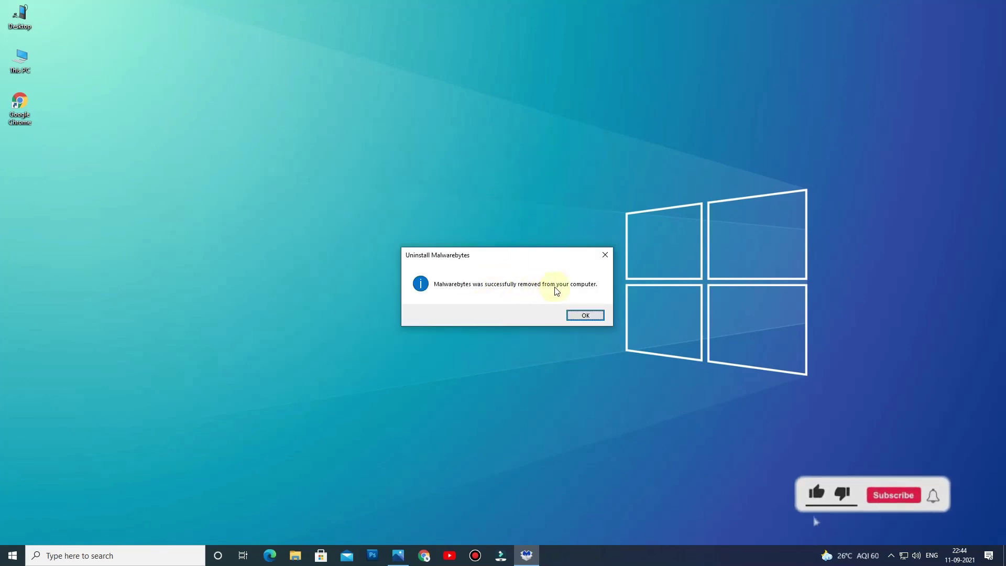
pyautogui.click(589, 314)
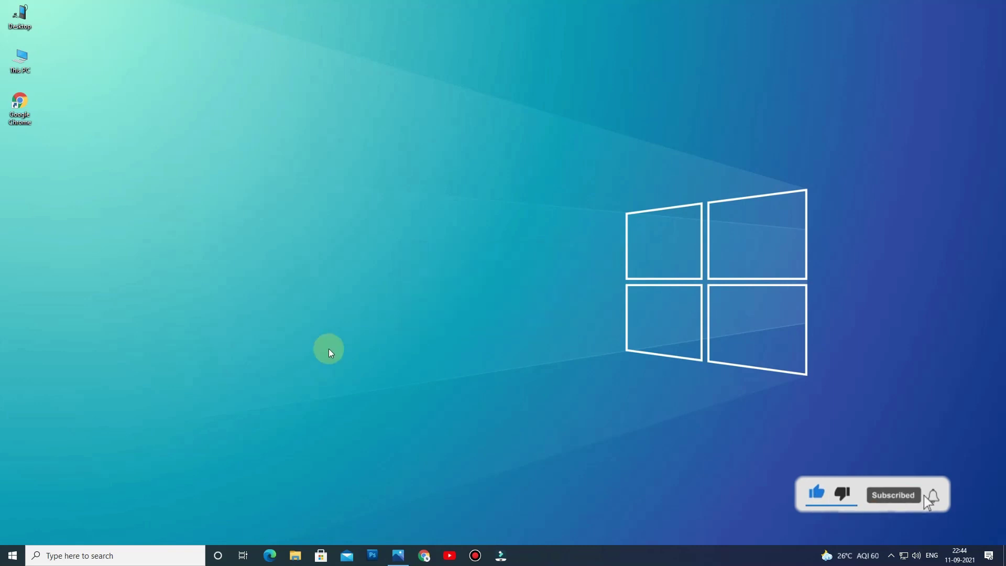
# Restart the computer.
pyautogui.click(21, 552)
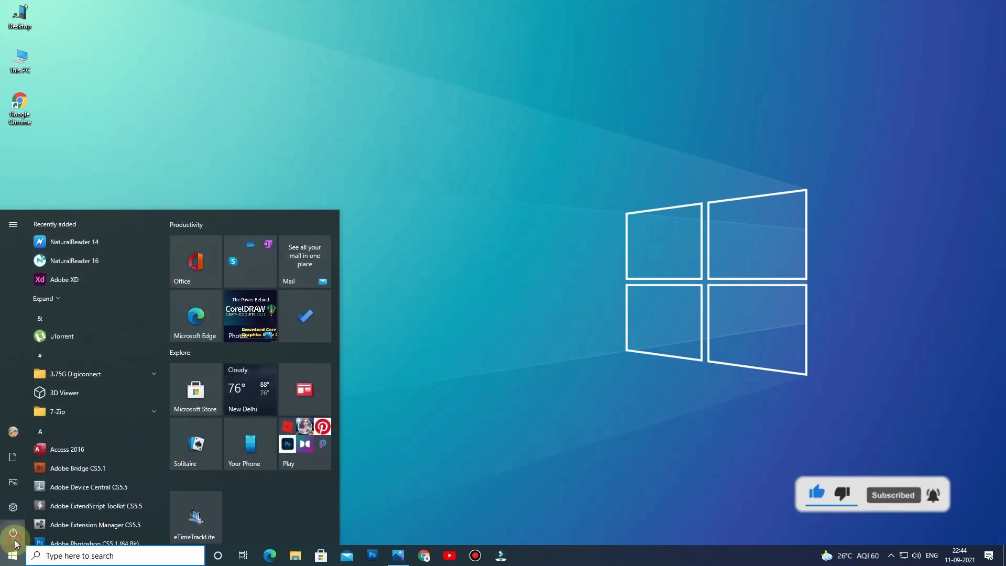
pyautogui.click(13, 532)
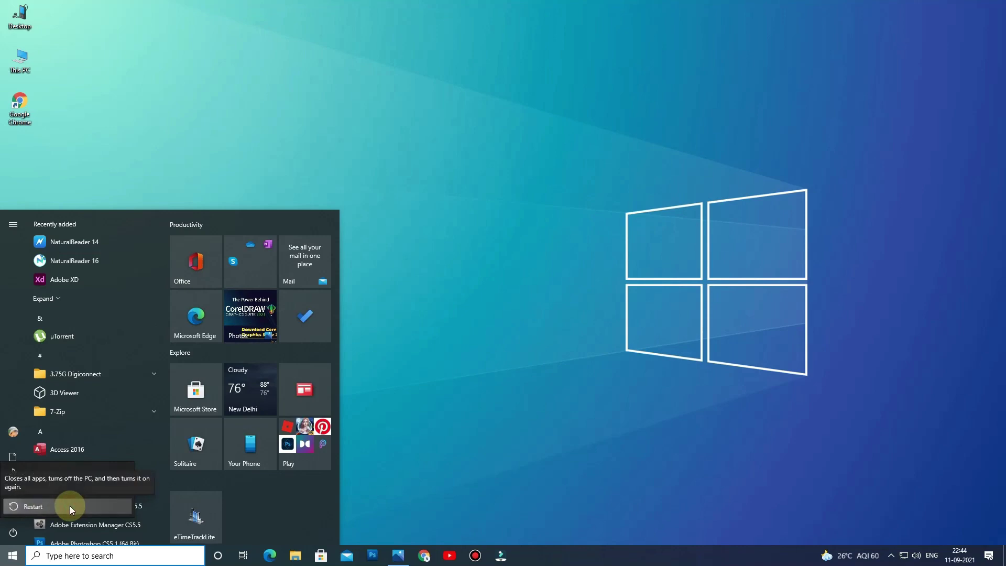